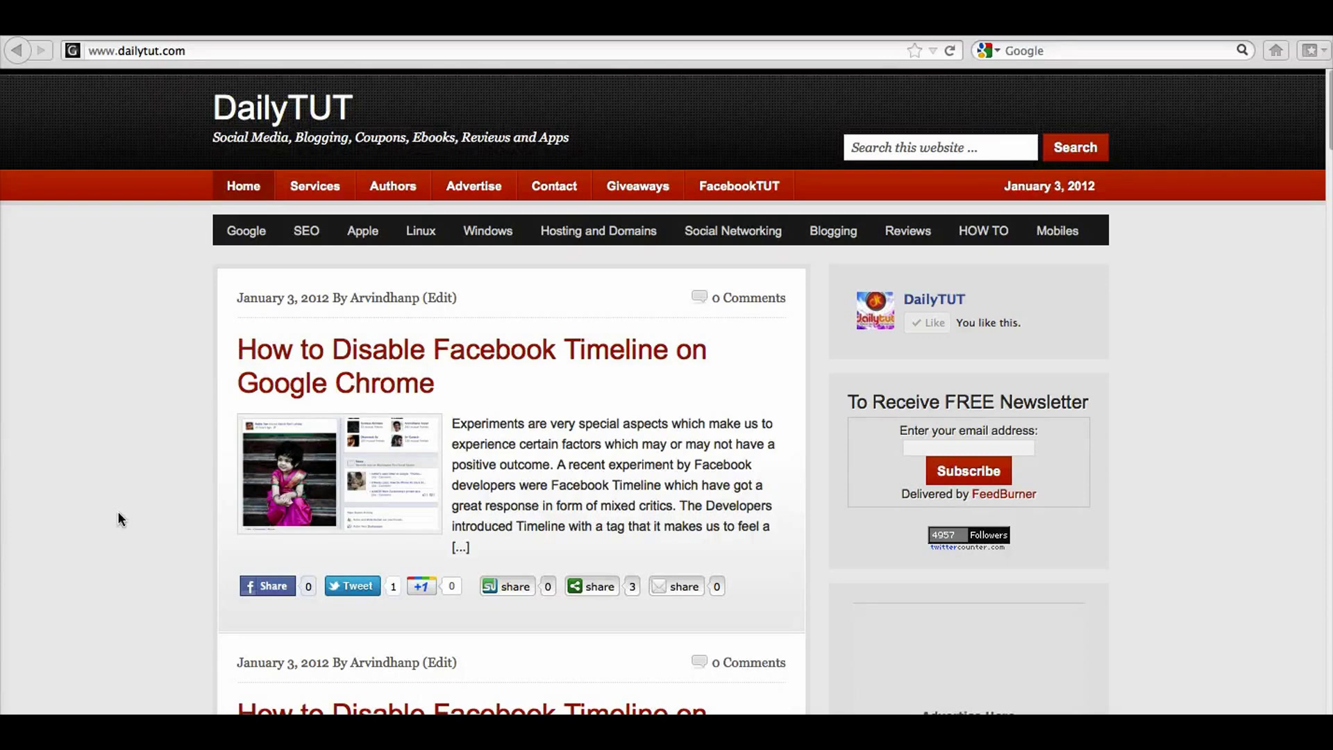
scroll(116, 519, down, 1)
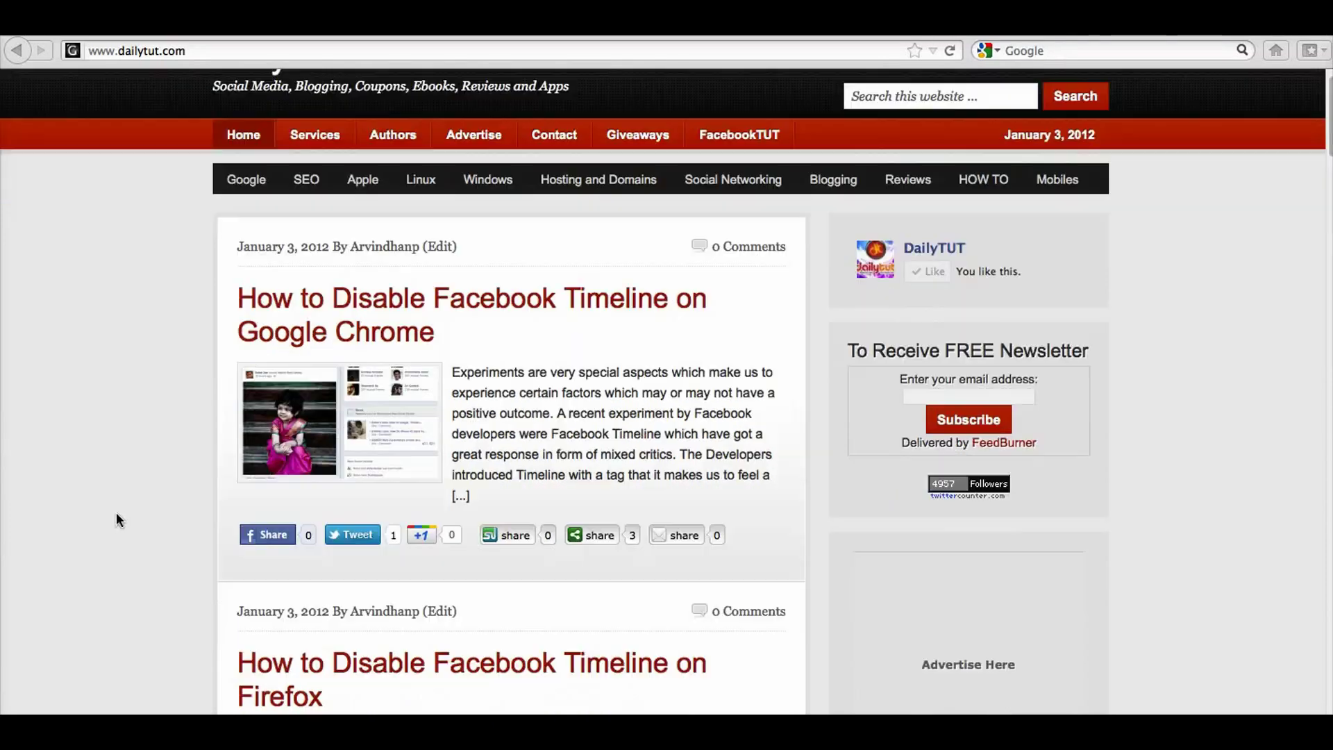
scroll(116, 520, down, 2)
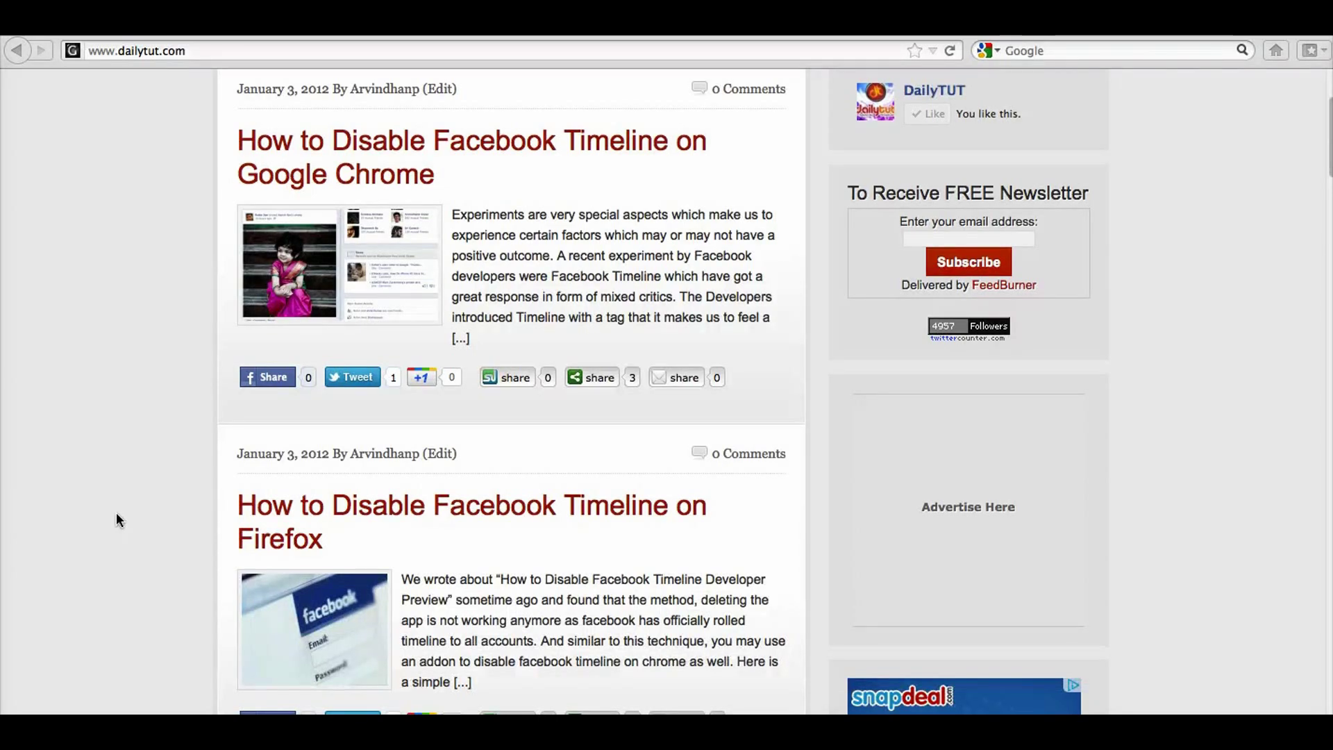
scroll(475, 552, down, 3)
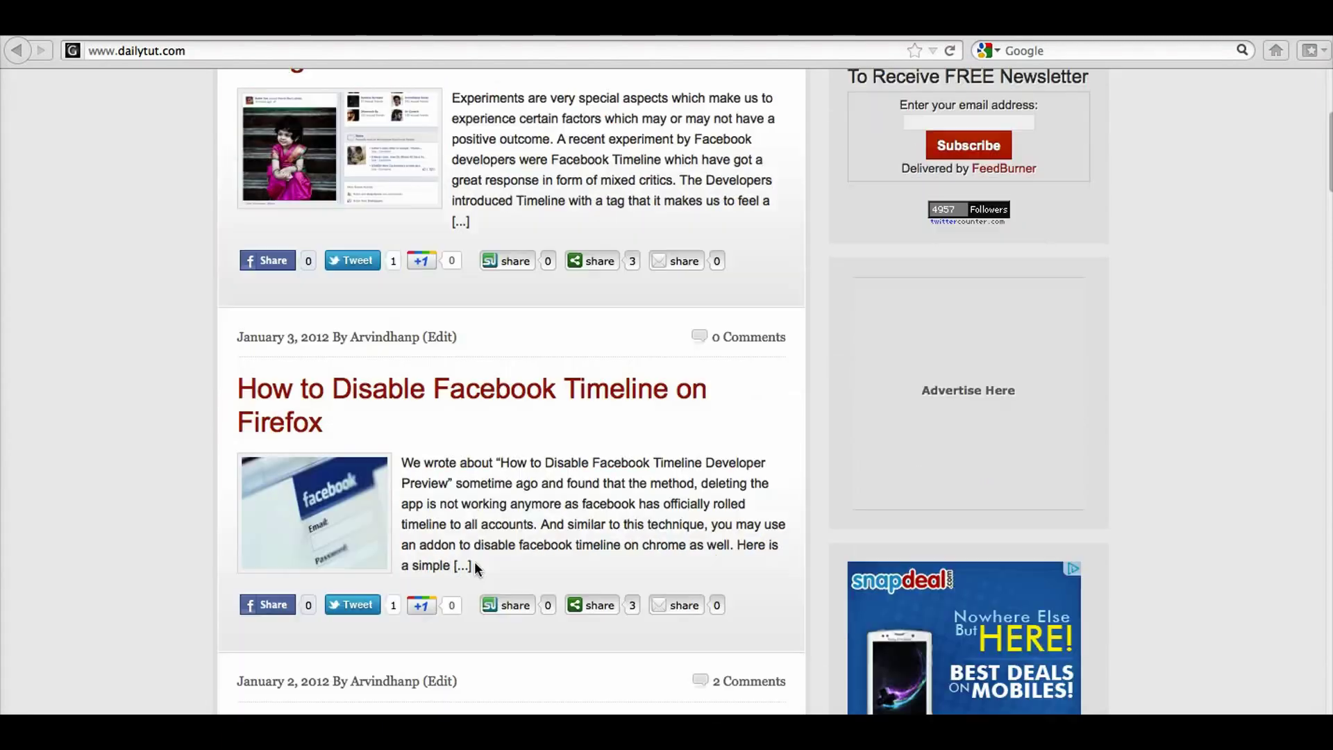
scroll(475, 561, up, 2)
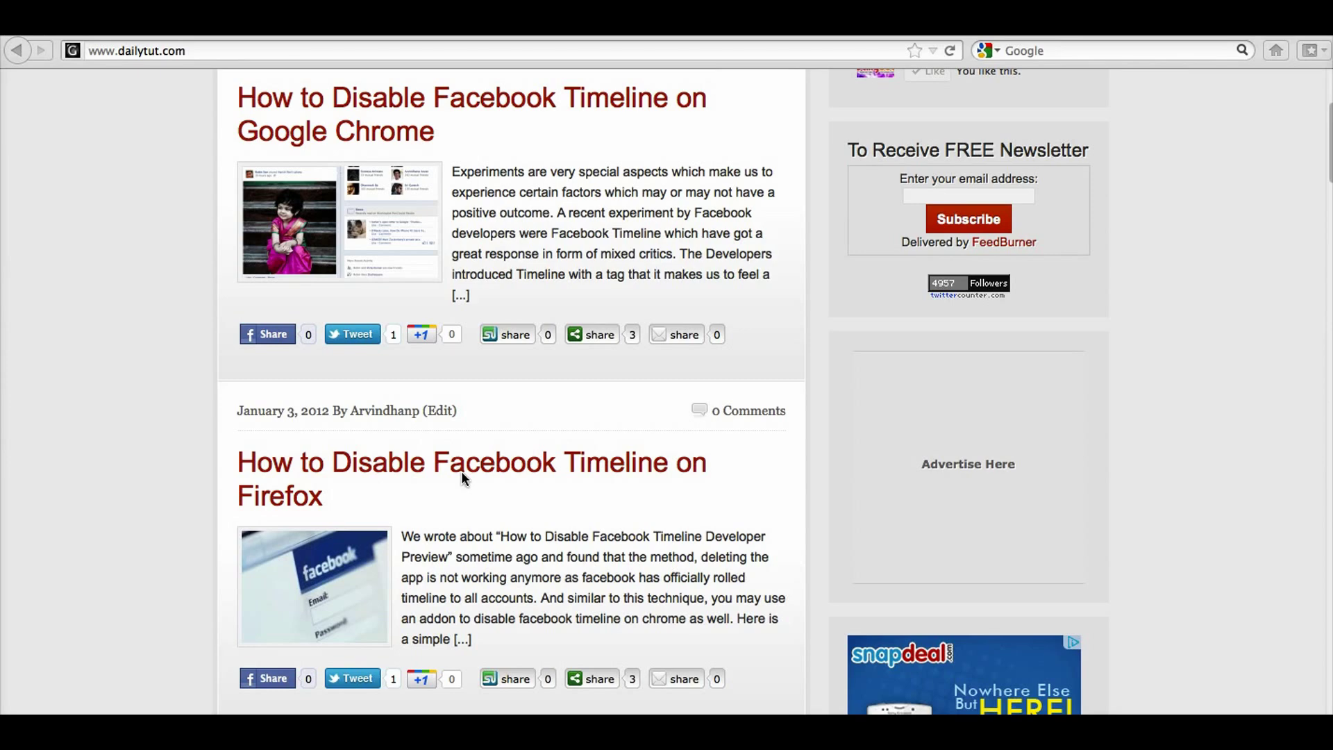
scroll(462, 477, up, 3)
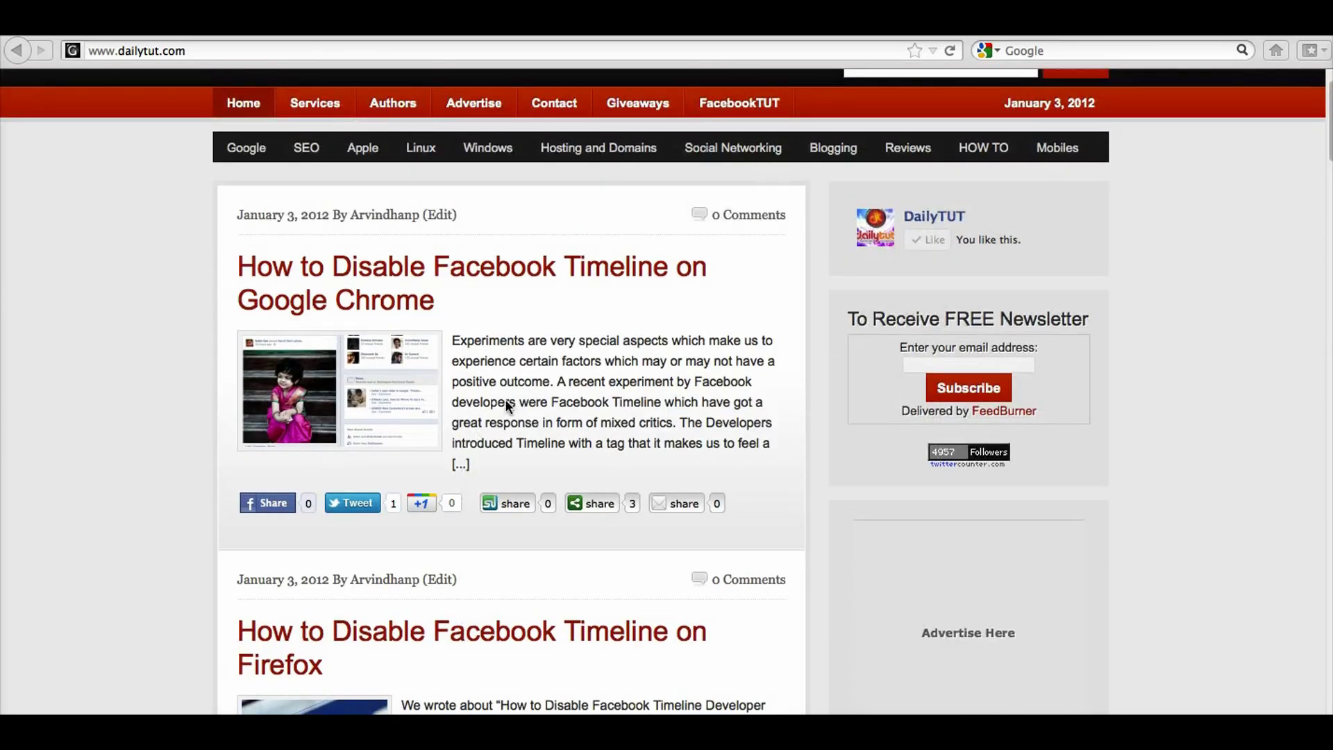
scroll(494, 334, down, 2)
scroll(495, 333, down, 2)
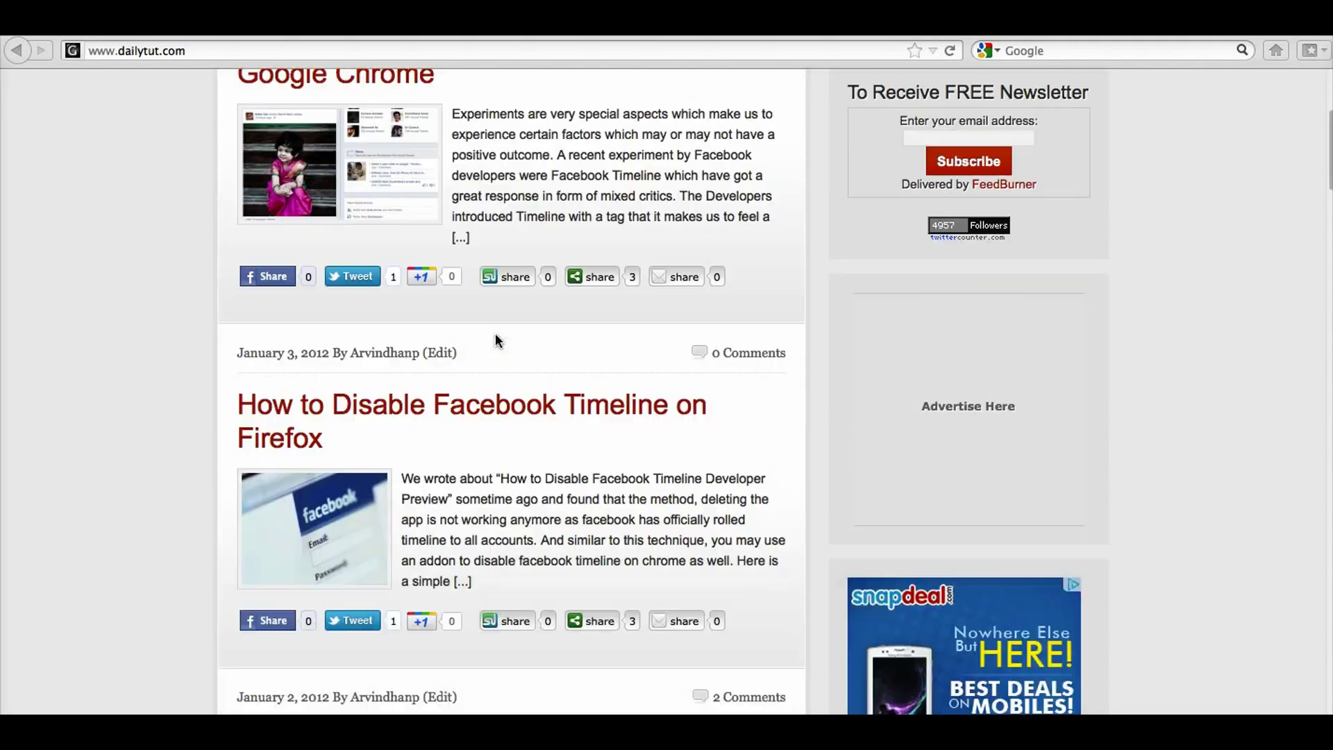
scroll(572, 424, up, 4)
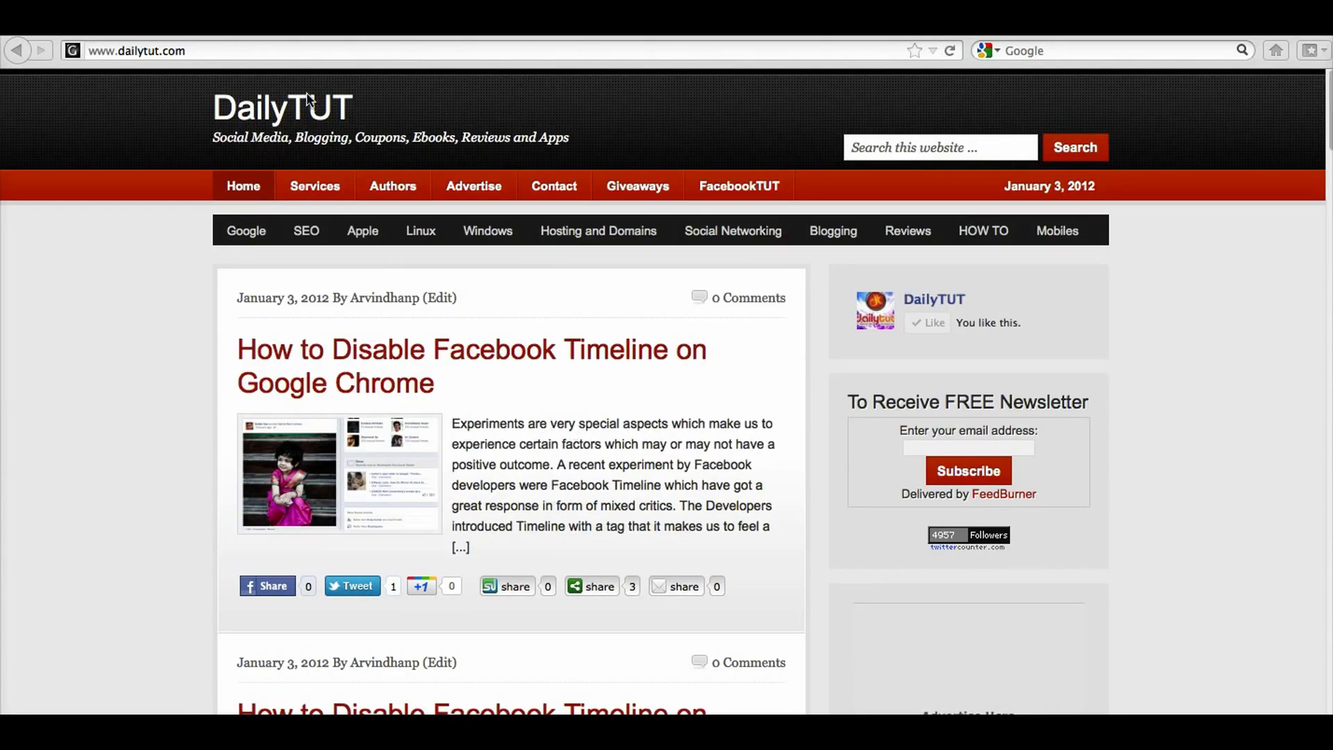
scroll(446, 357, down, 3)
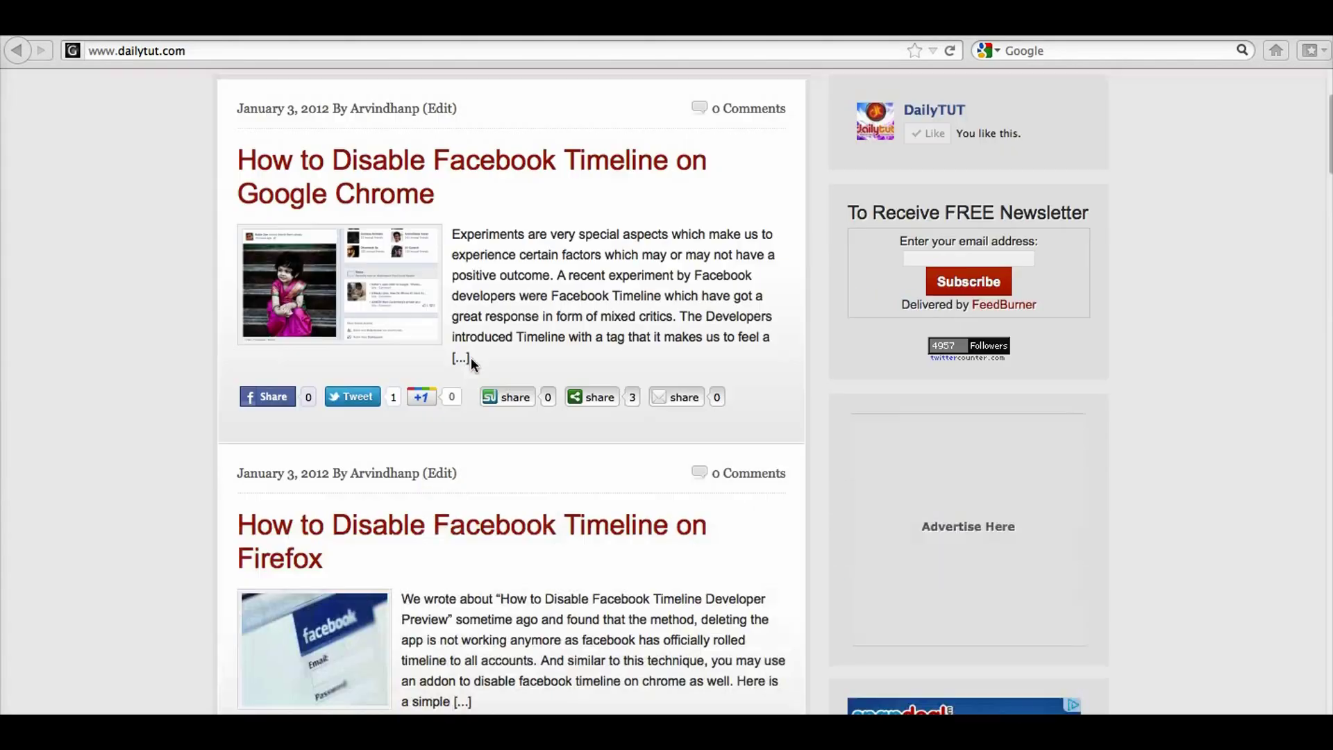
scroll(471, 358, down, 3)
Visit the Firefox Timeline tutorial and its User Agent Switcher link, then open the Chrome Timeline article
click(459, 359)
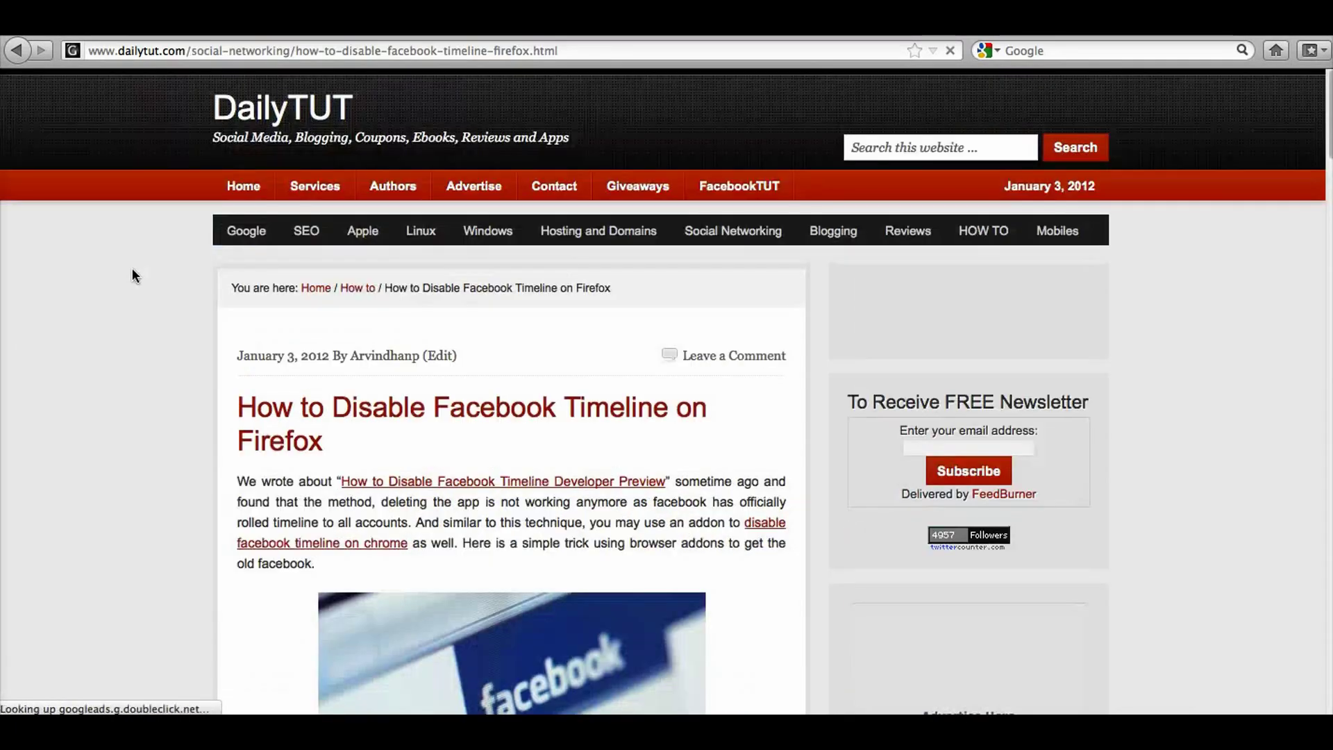
scroll(132, 275, down, 2)
scroll(132, 272, down, 4)
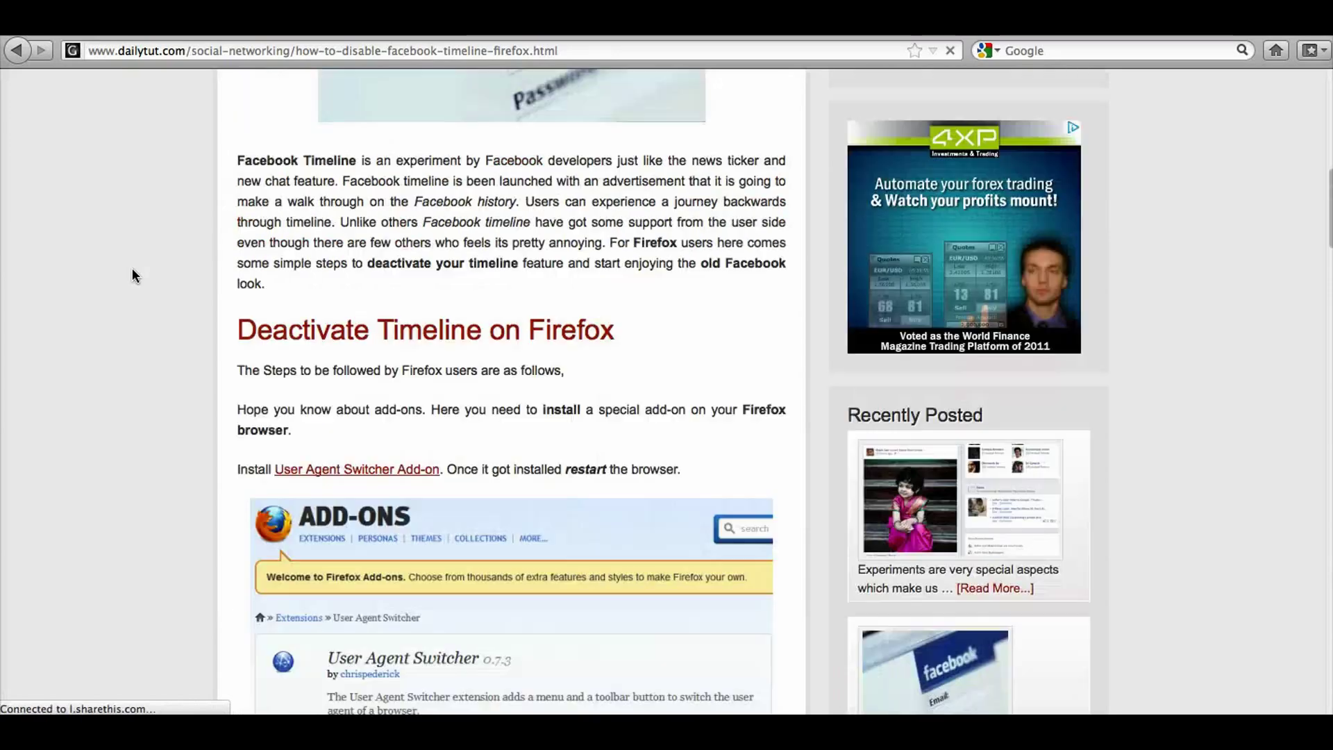
scroll(132, 272, down, 2)
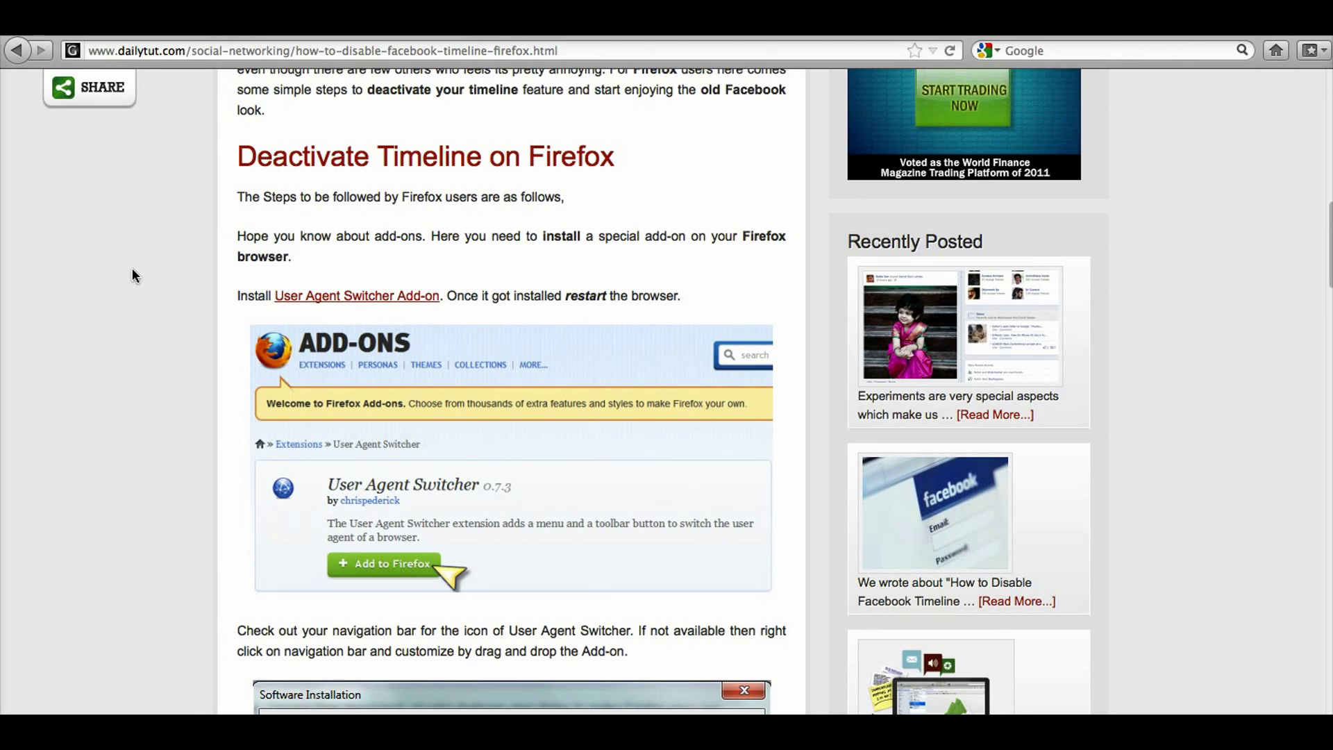
scroll(132, 269, down, 3)
scroll(133, 269, down, 2)
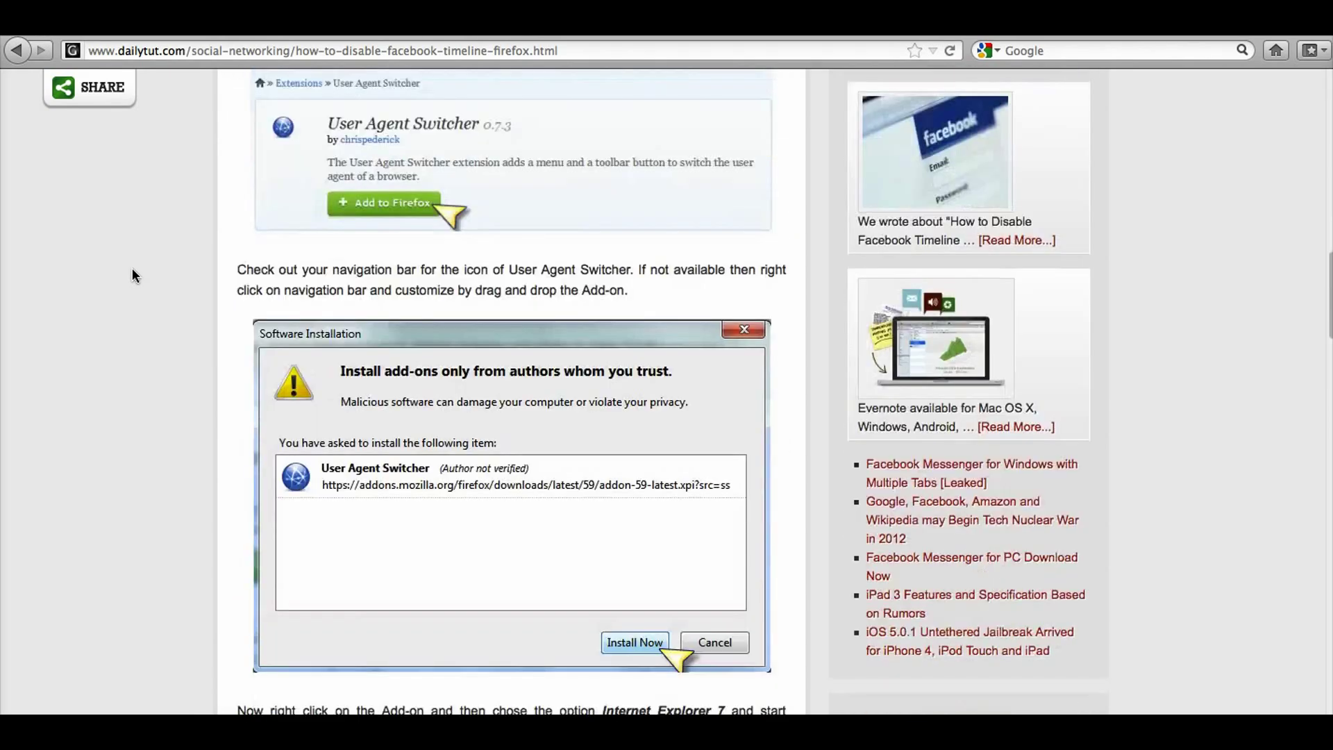
scroll(132, 268, down, 2)
scroll(132, 269, down, 1)
scroll(132, 275, down, 3)
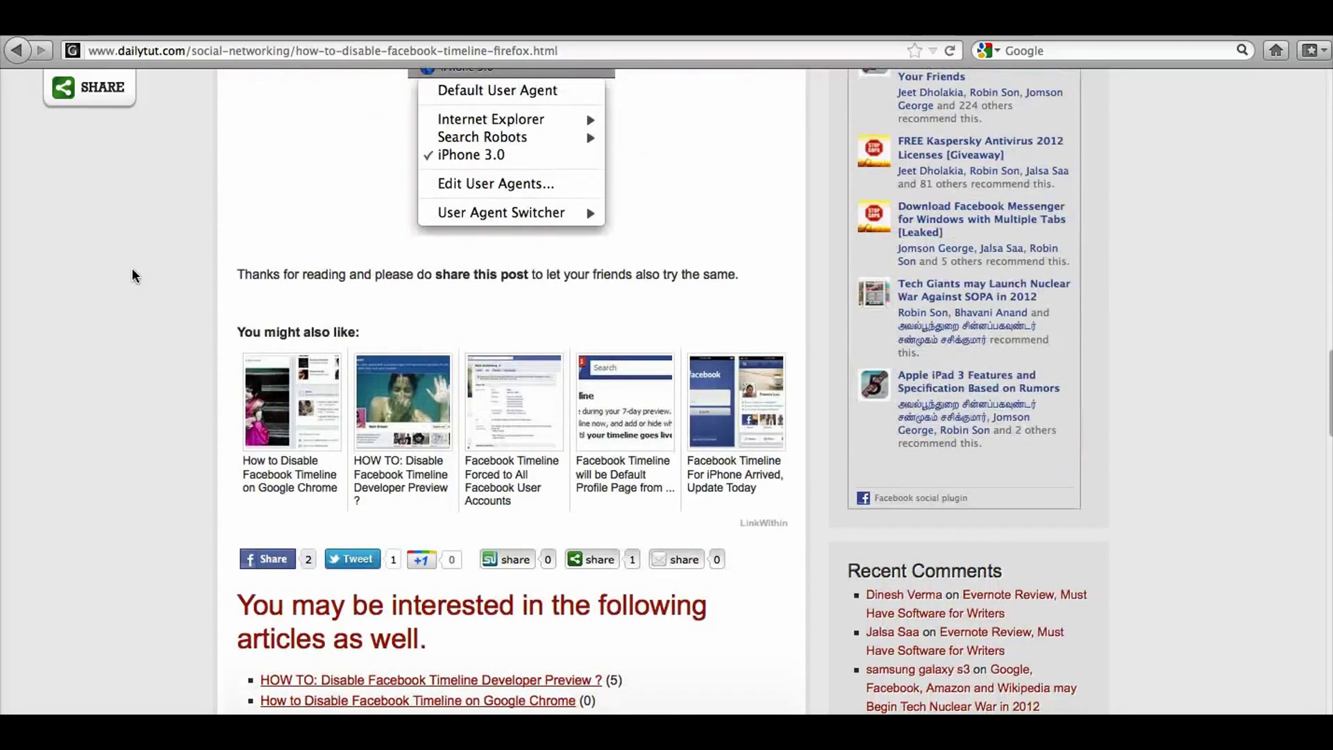
scroll(418, 206, up, 4)
scroll(505, 269, up, 1)
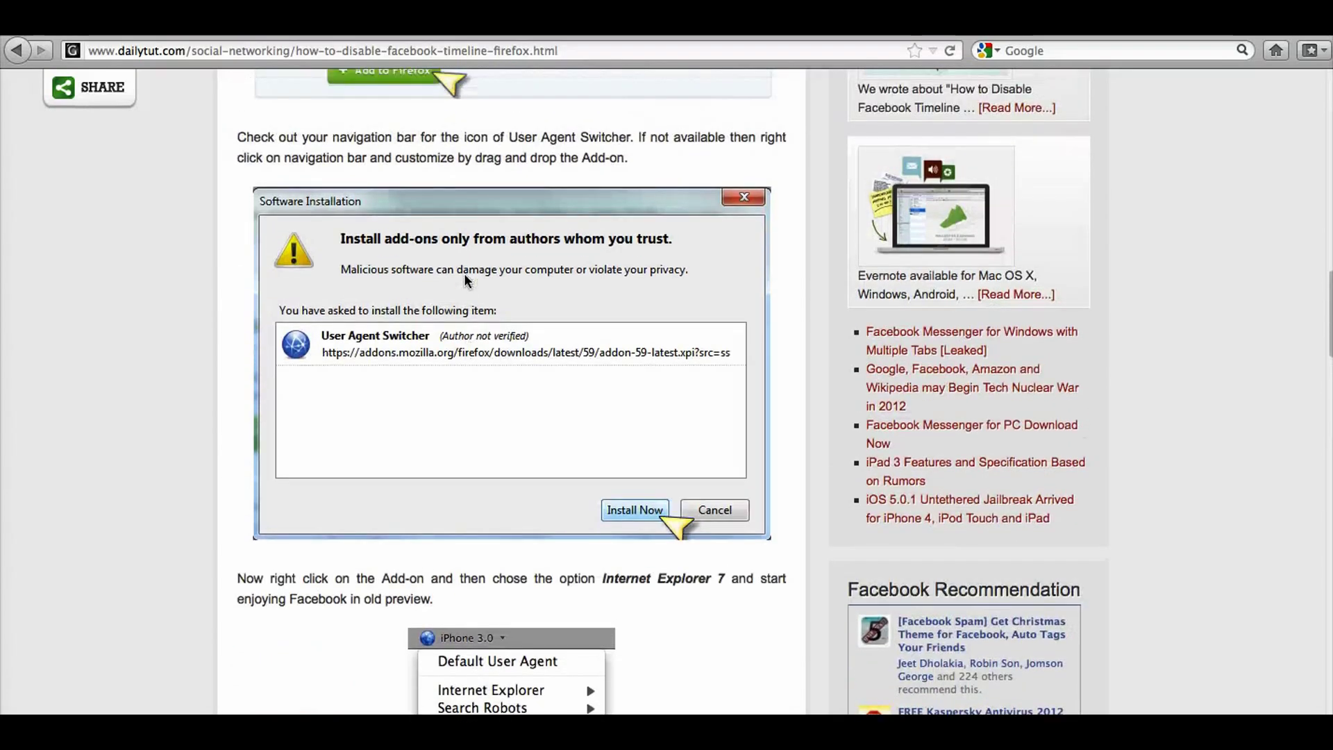
scroll(447, 274, up, 1)
scroll(447, 274, up, 2)
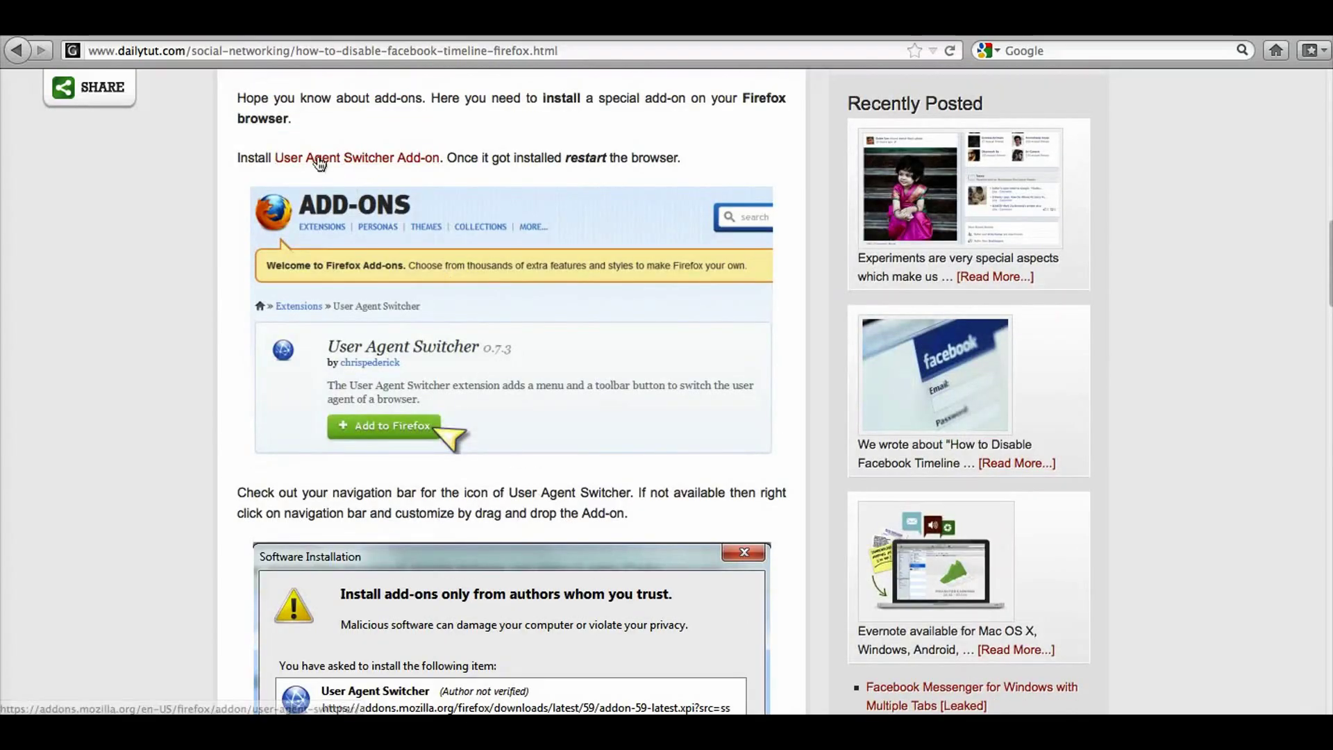
click(391, 162)
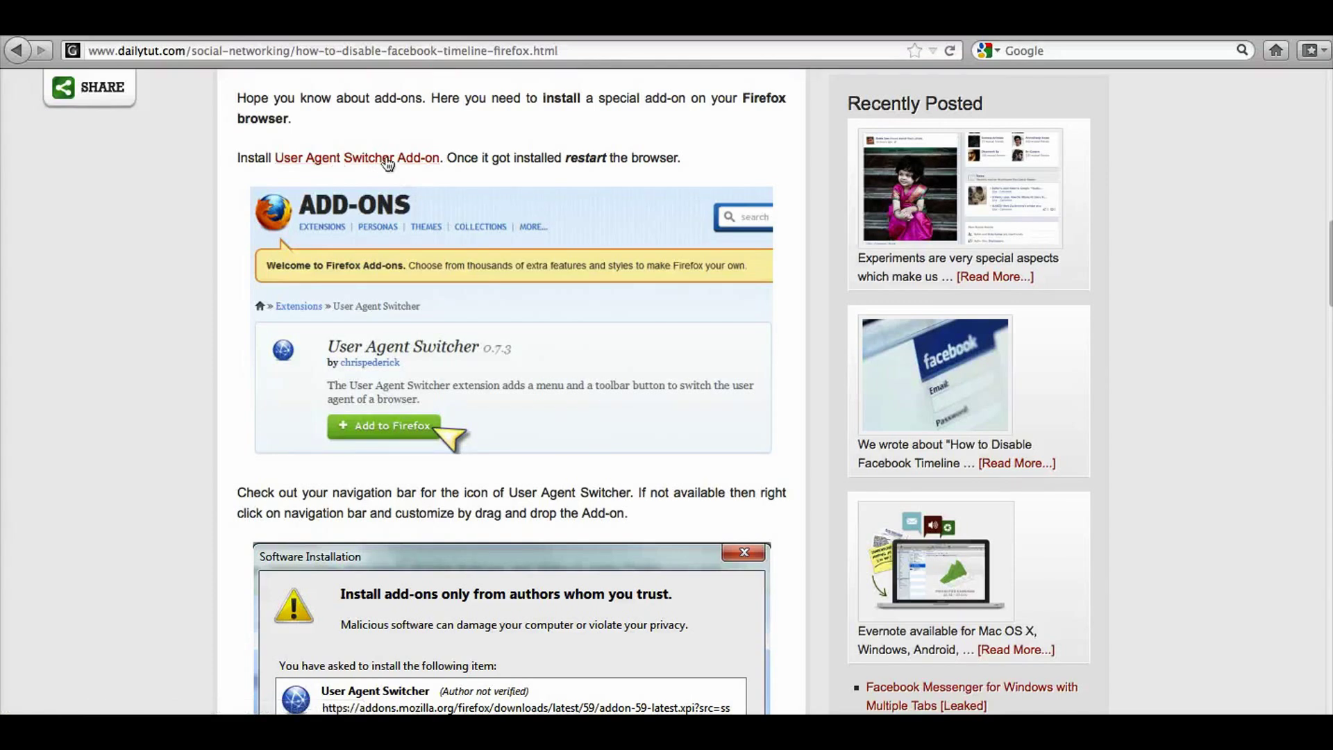
scroll(362, 163, down, 1)
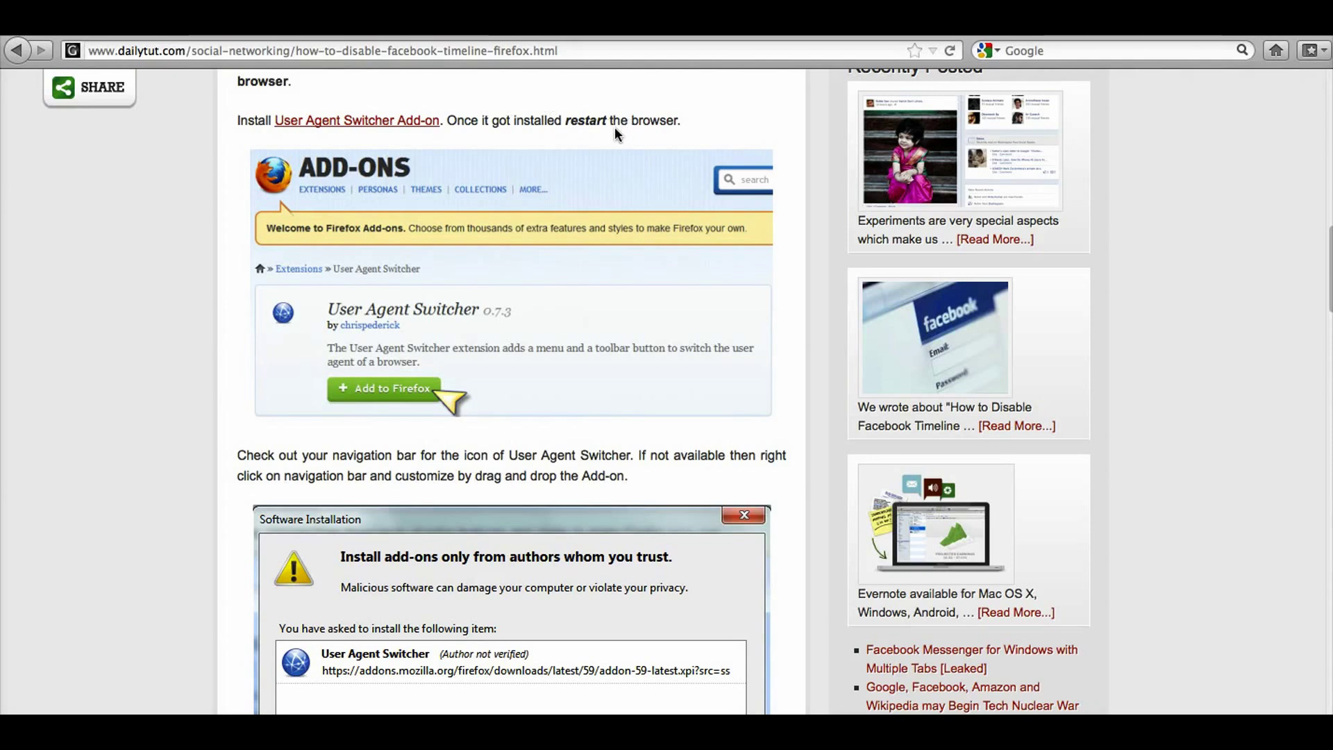
scroll(637, 219, down, 3)
scroll(619, 218, down, 2)
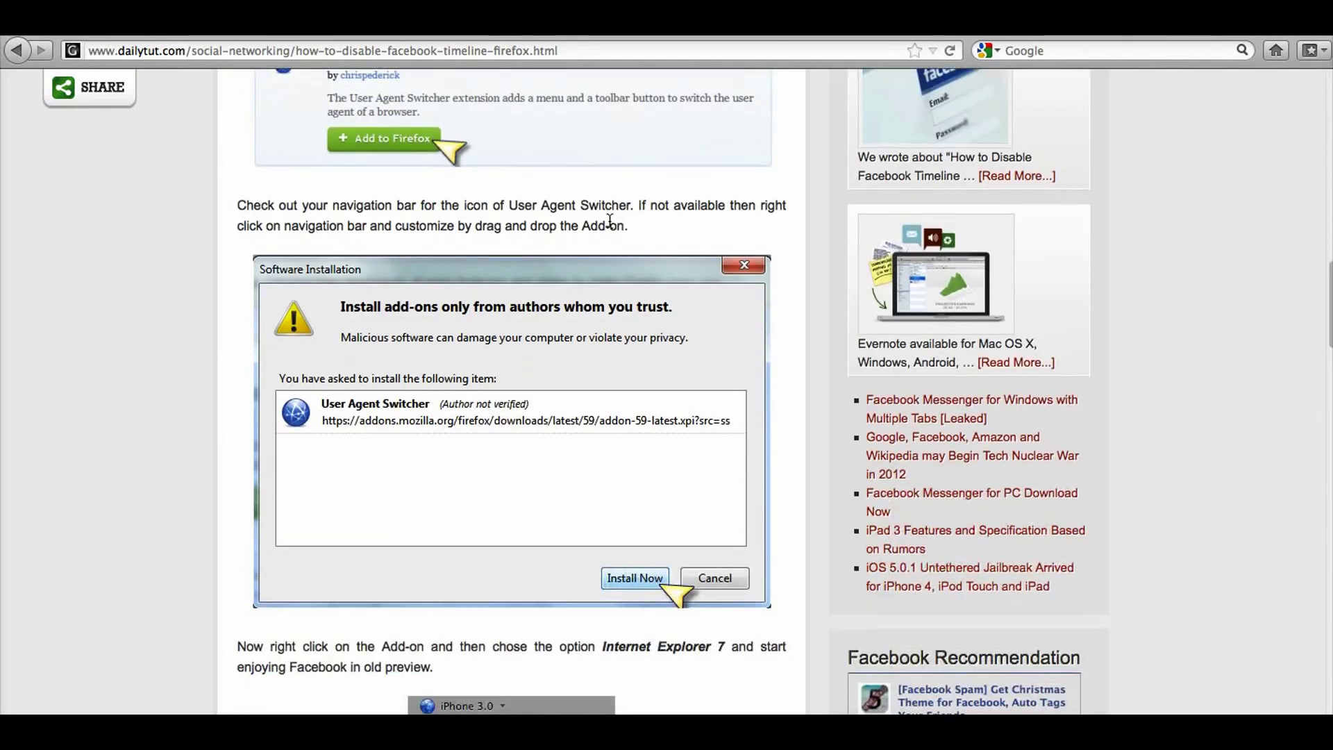
scroll(593, 225, down, 1)
scroll(469, 245, down, 2)
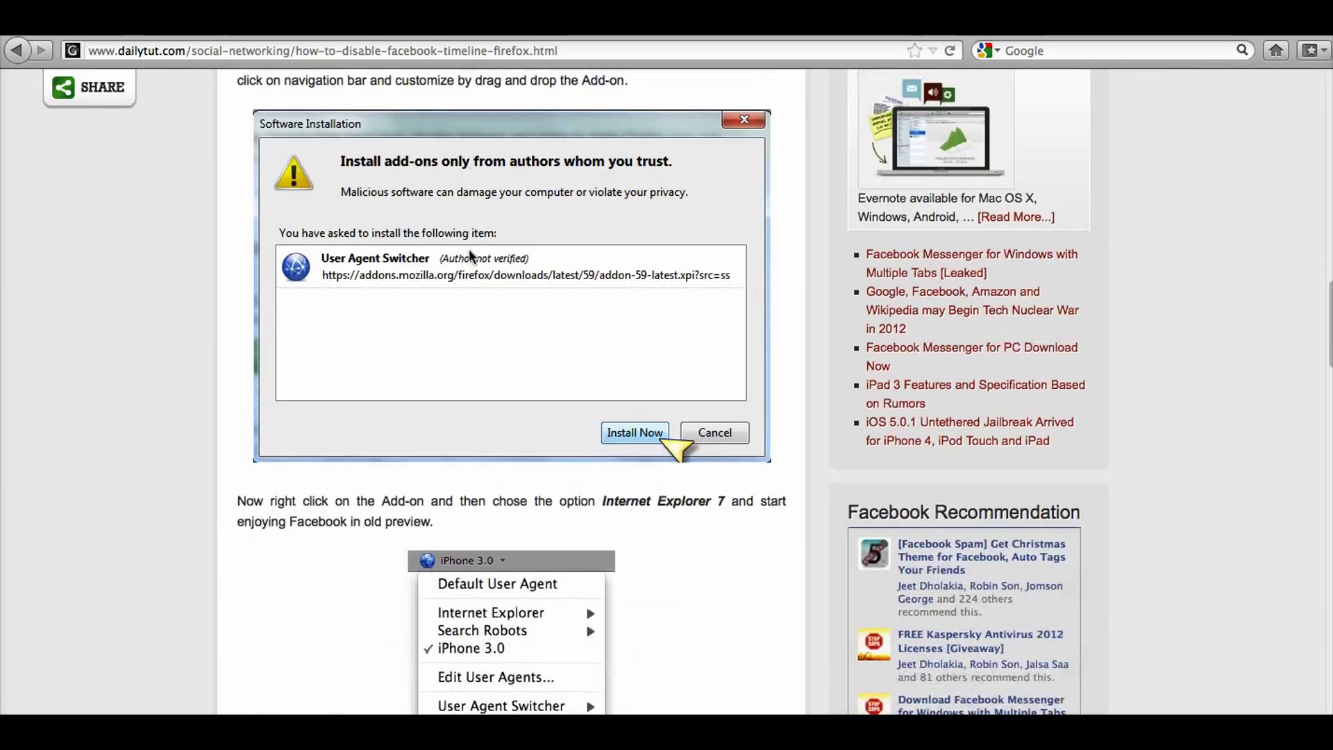
scroll(537, 260, down, 1)
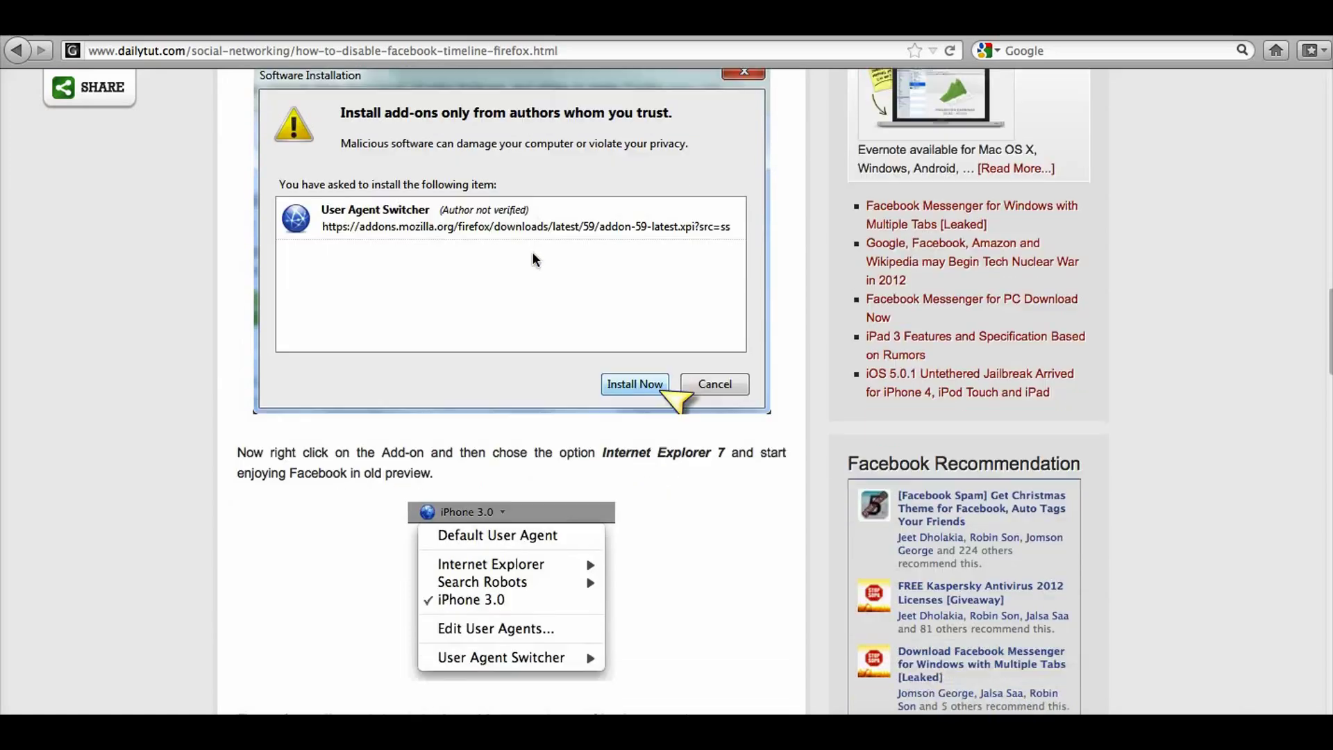
scroll(537, 261, down, 1)
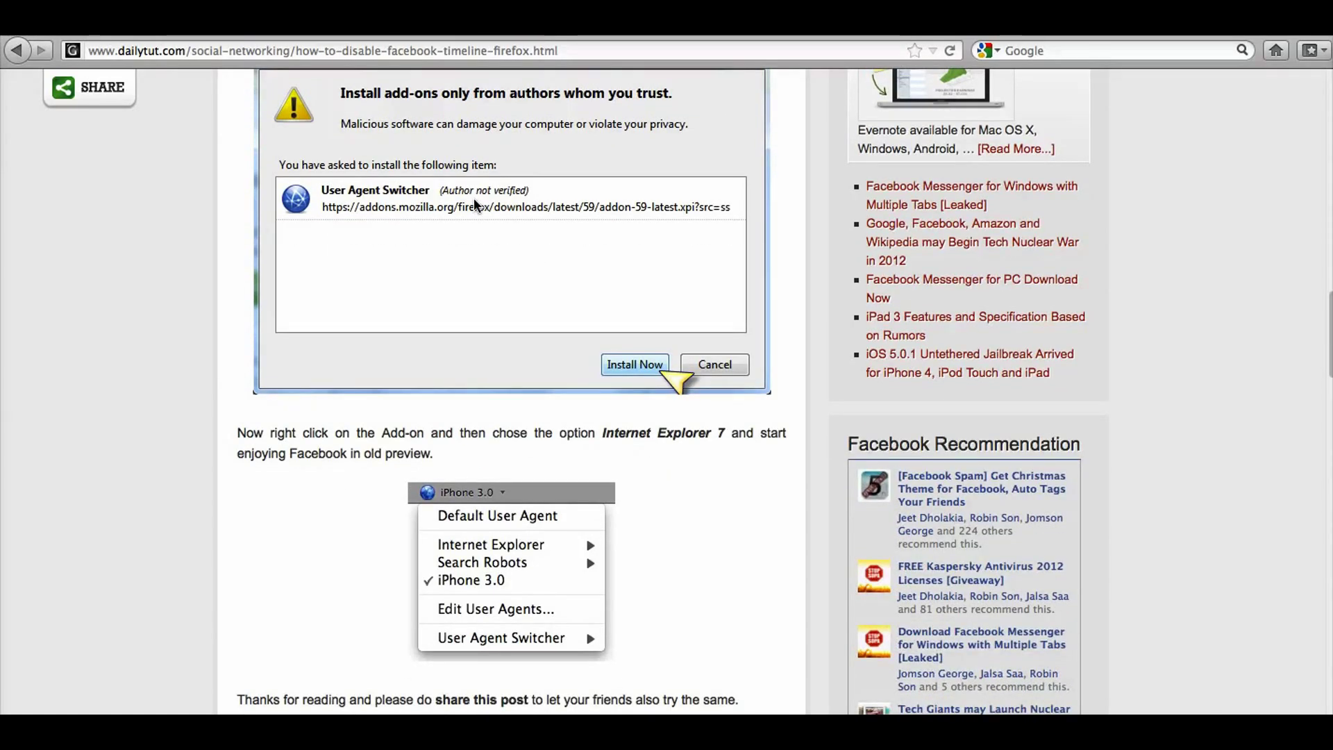
scroll(475, 205, down, 3)
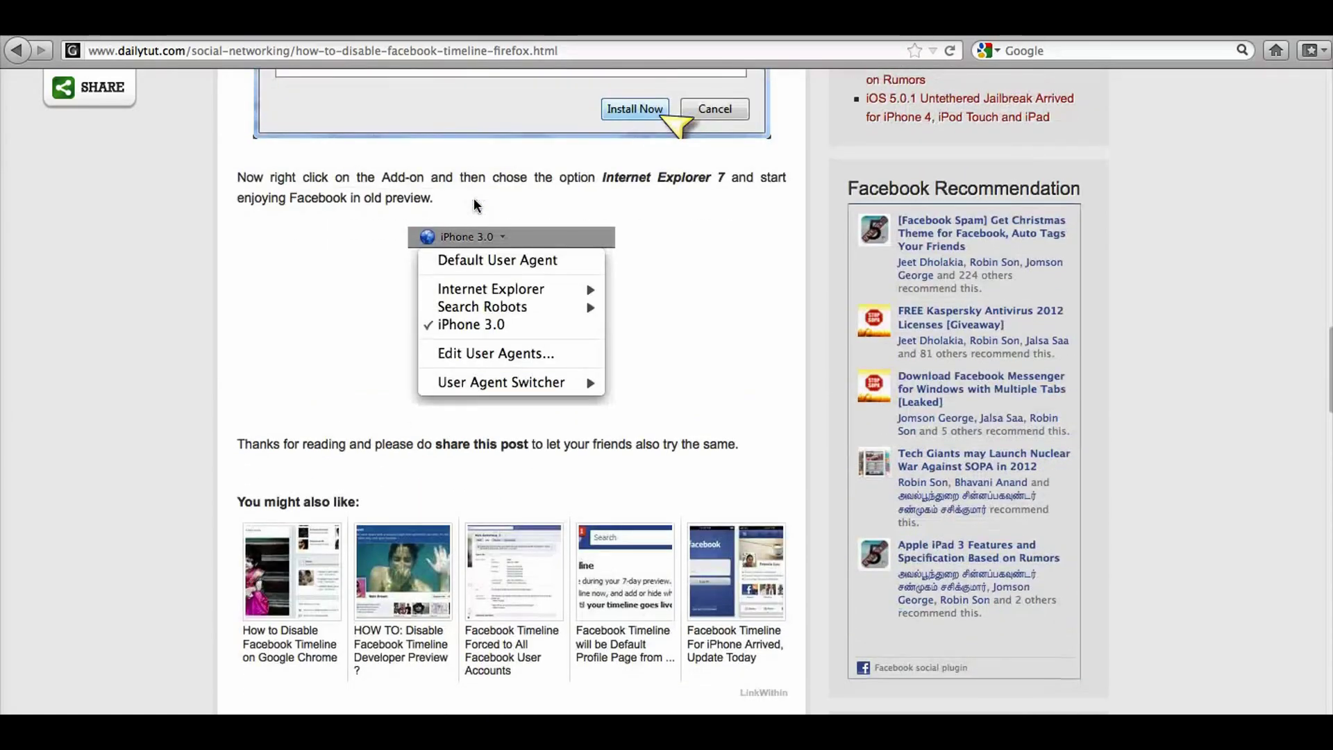
scroll(469, 213, up, 3)
scroll(465, 223, up, 3)
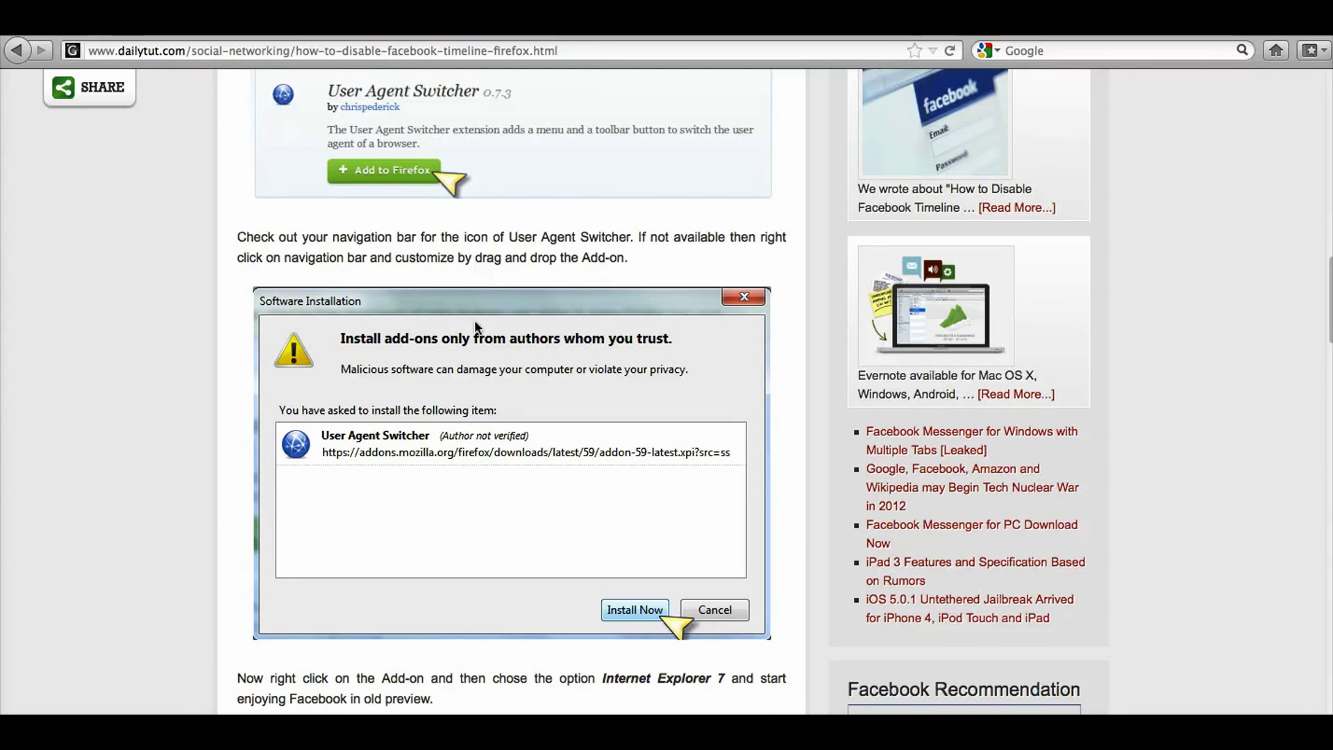
scroll(475, 324, up, 3)
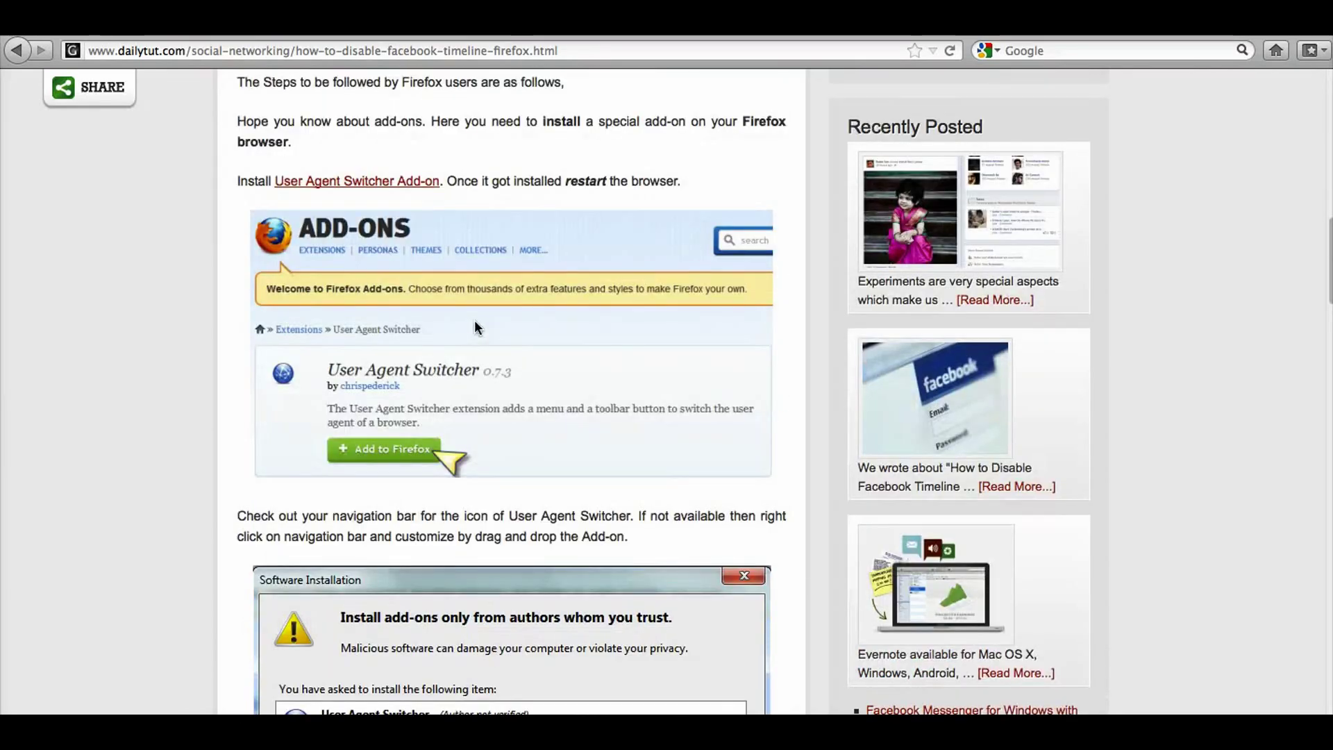
scroll(475, 327, up, 4)
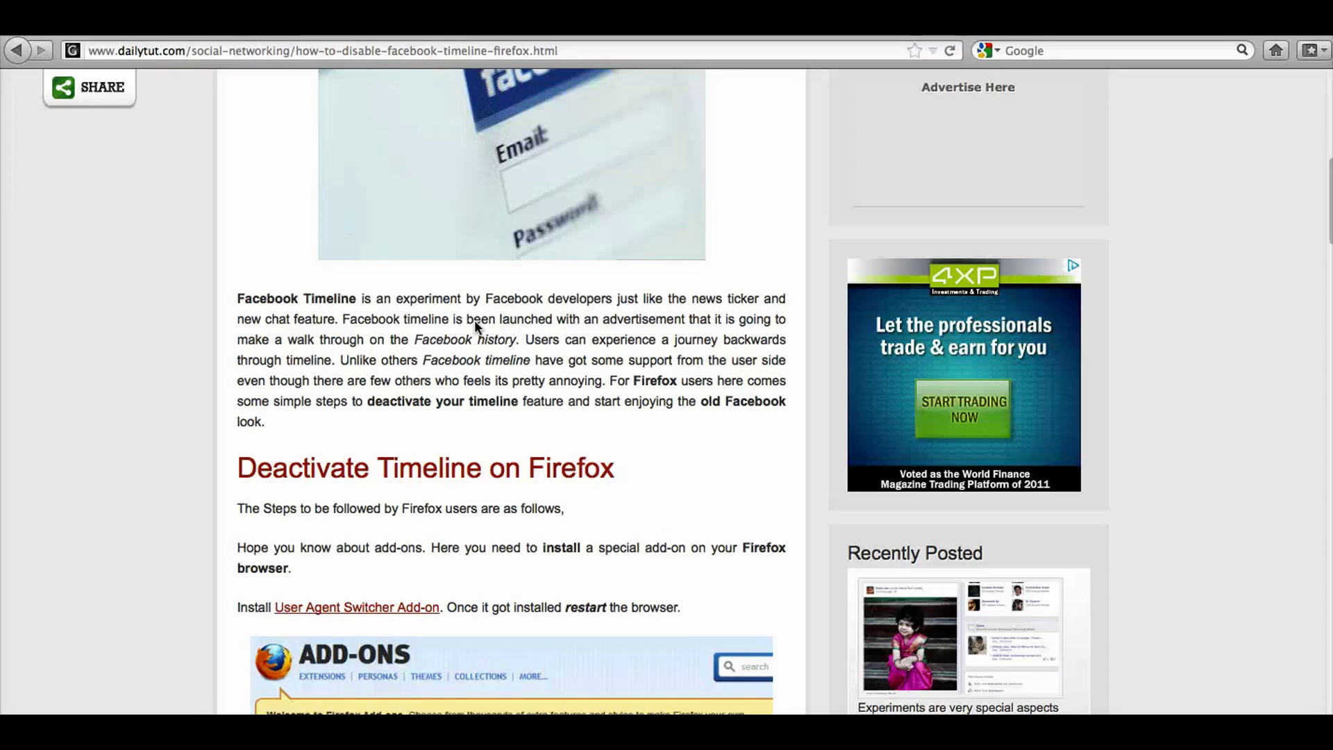
scroll(473, 320, up, 3)
scroll(473, 320, up, 3)
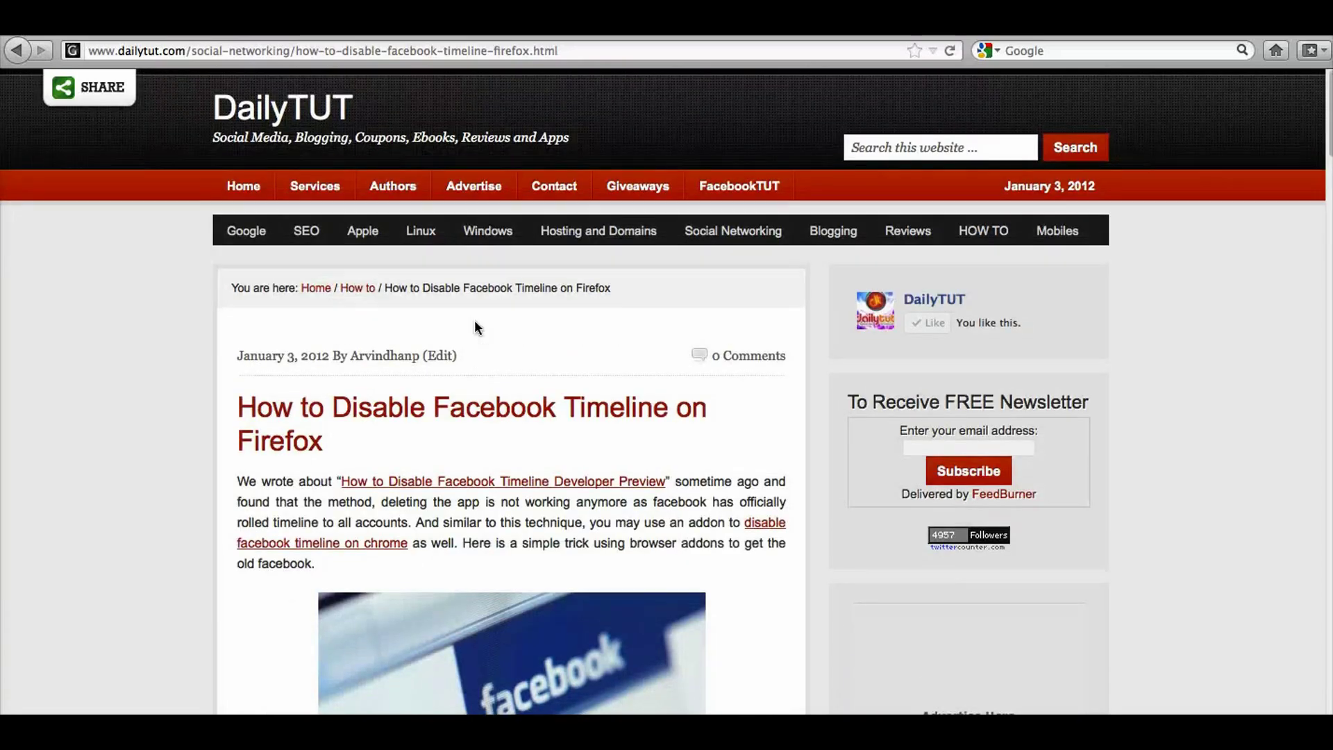
click(278, 118)
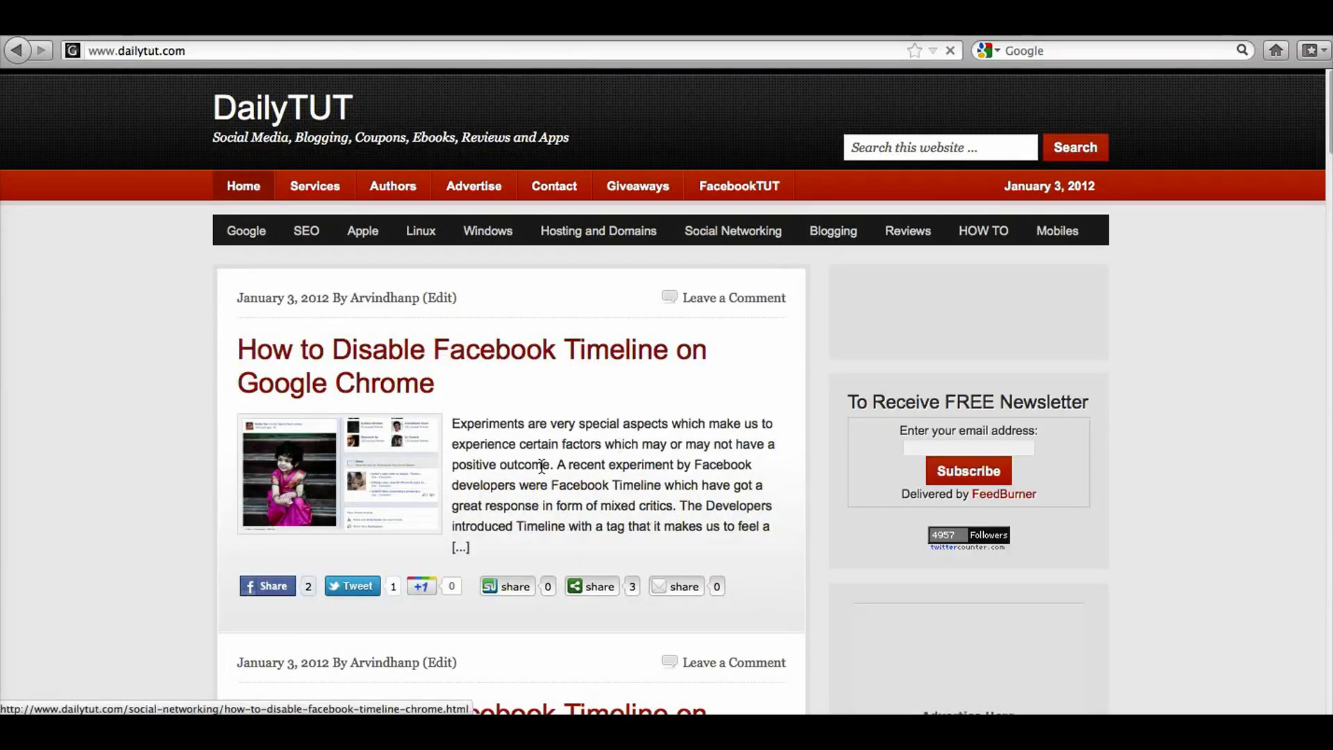
click(261, 436)
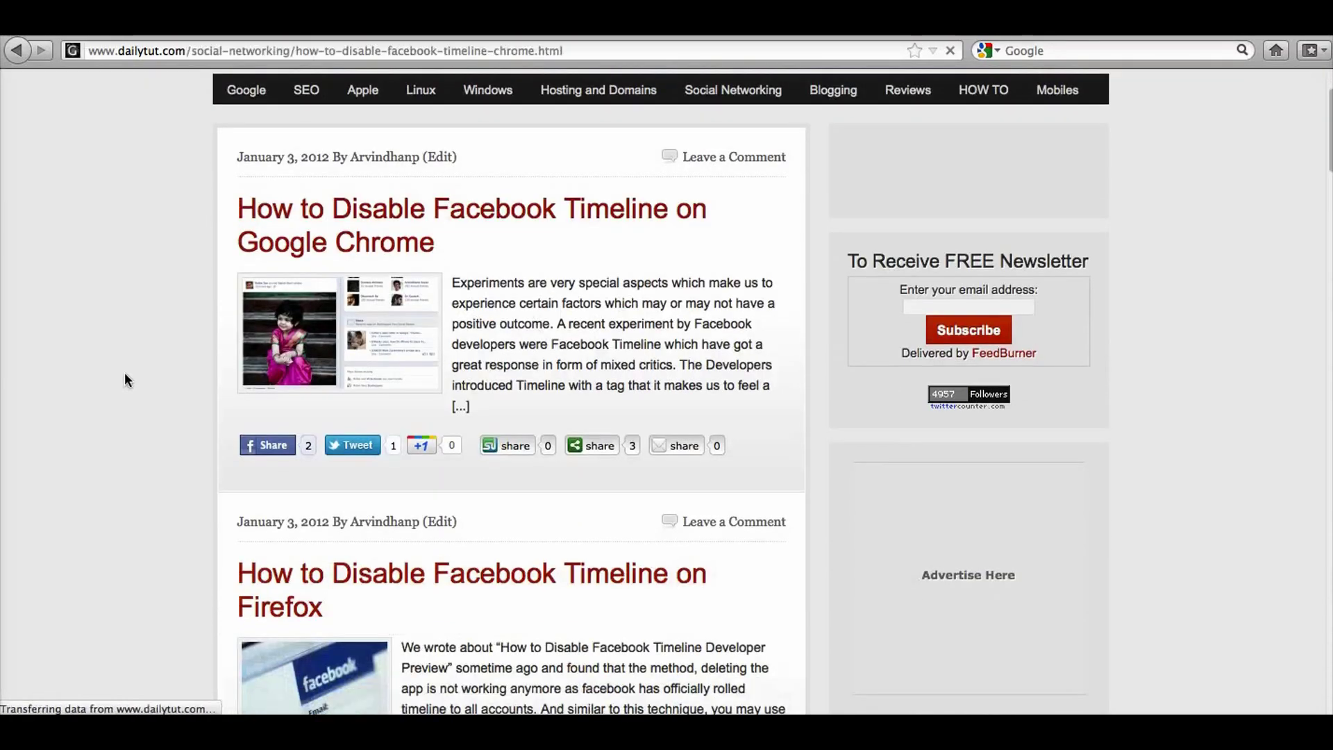
scroll(124, 379, down, 3)
scroll(123, 379, down, 3)
scroll(124, 379, down, 5)
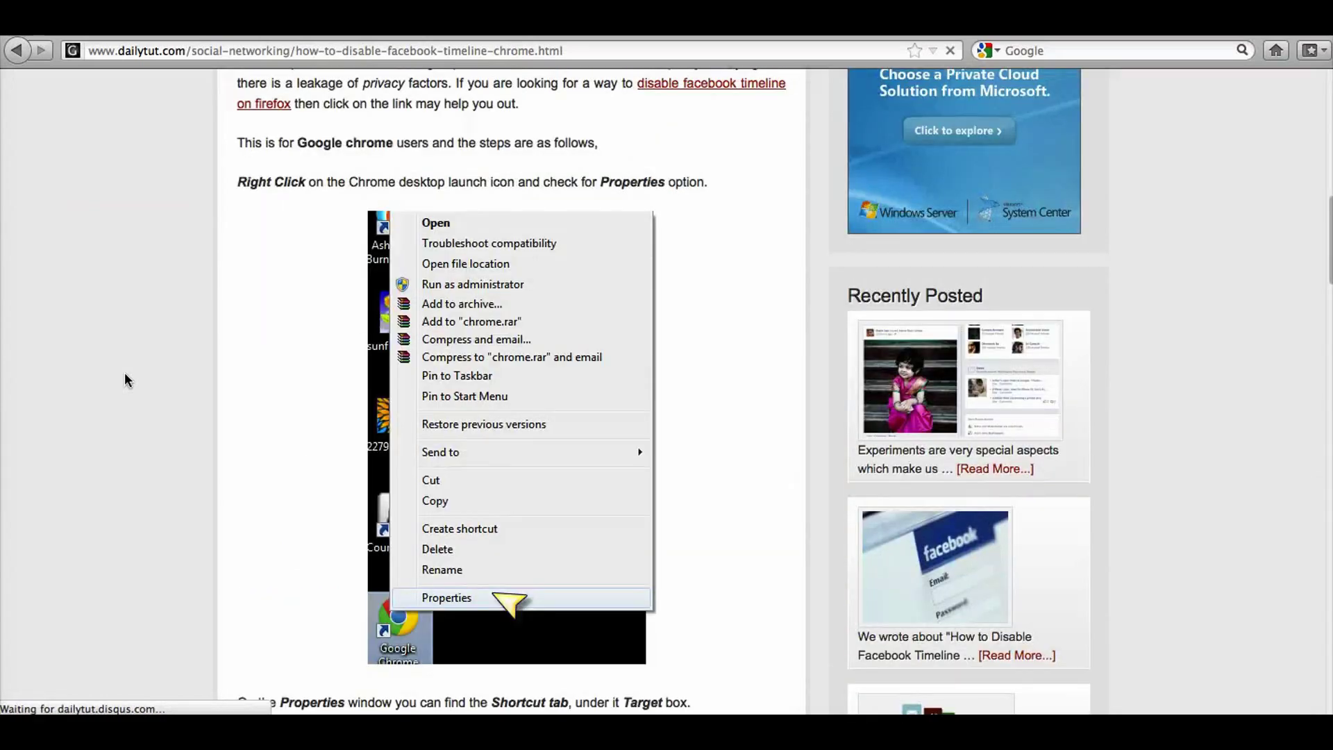
scroll(125, 379, up, 2)
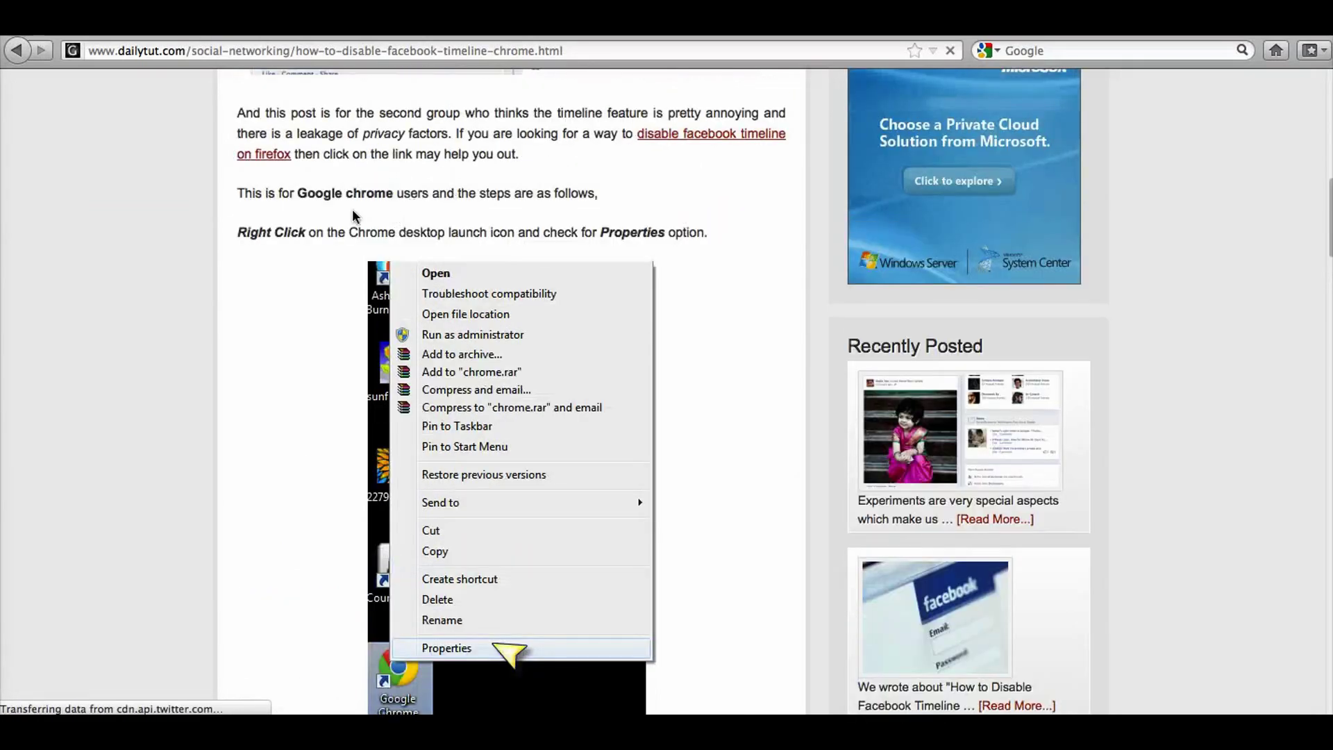
scroll(279, 235, down, 1)
scroll(280, 235, down, 2)
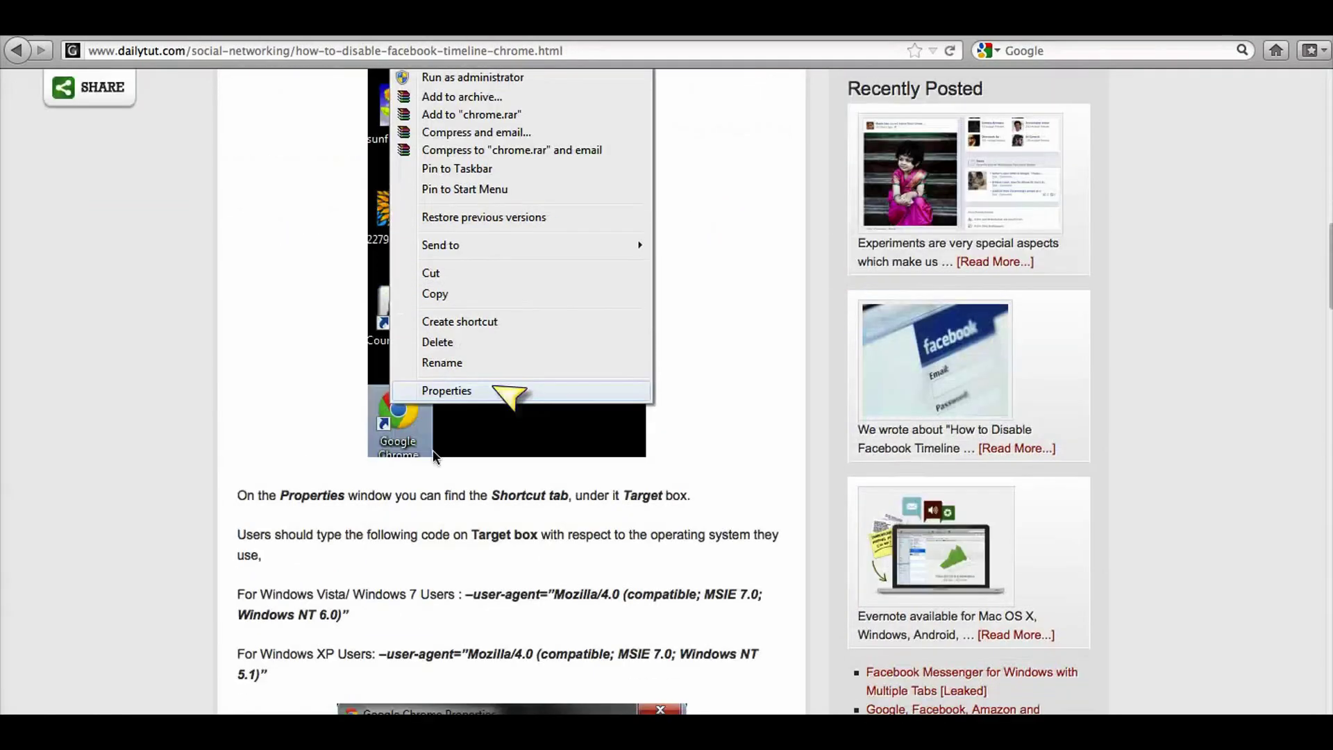
scroll(280, 235, down, 2)
drag(473, 300, 633, 300)
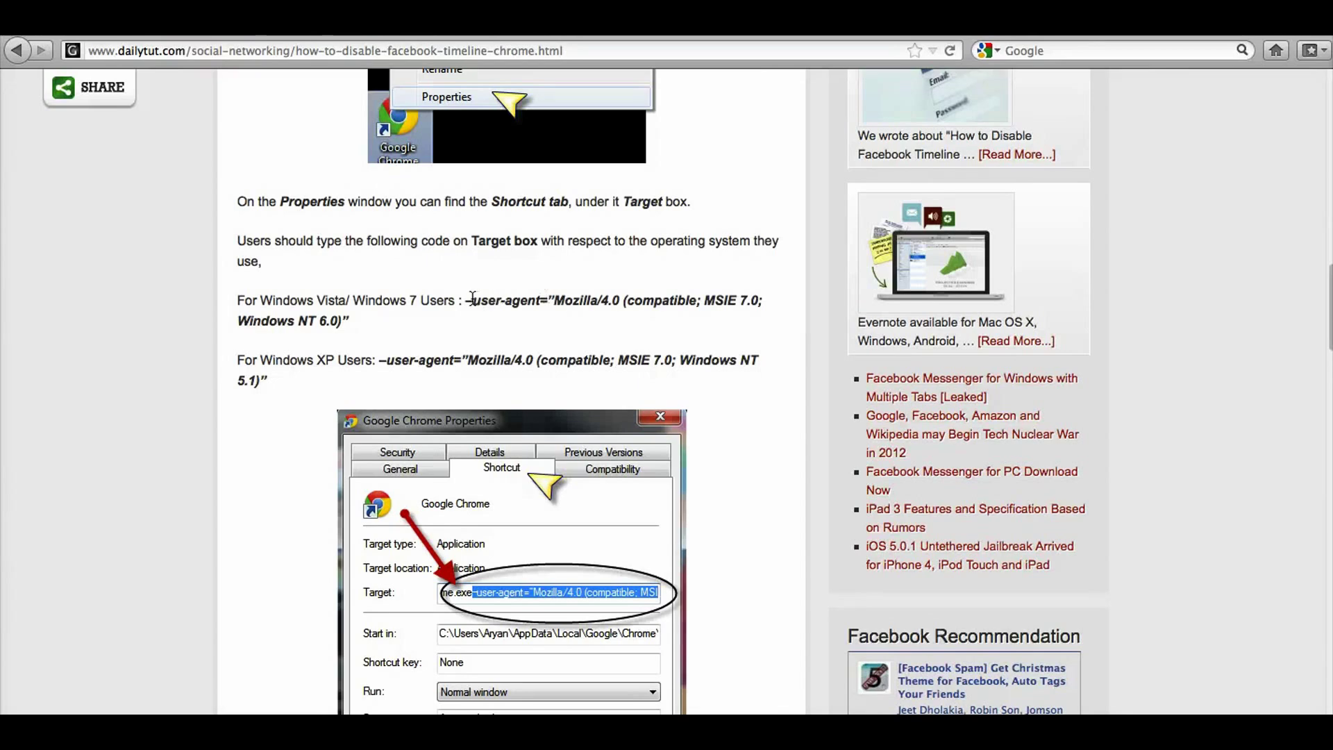
click(556, 328)
scroll(553, 329, down, 3)
scroll(553, 329, down, 1)
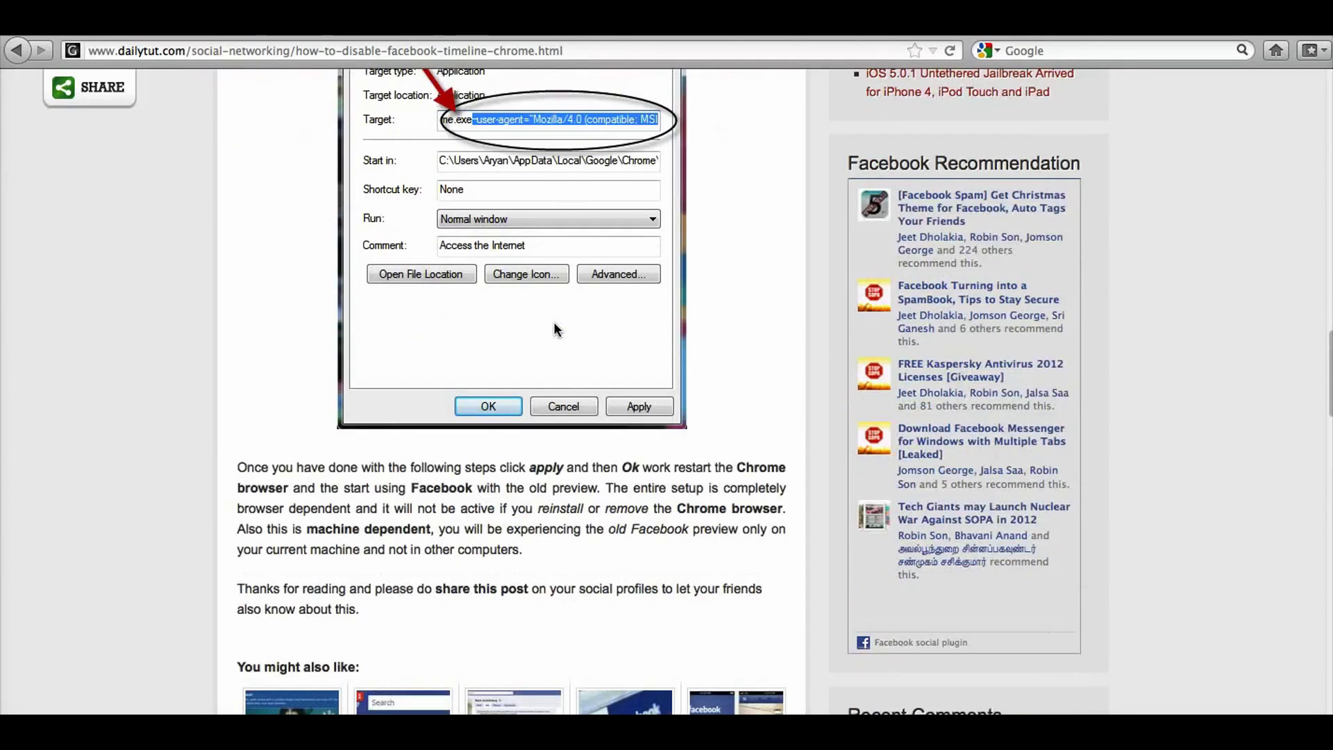
scroll(553, 329, down, 1)
scroll(553, 329, down, 3)
scroll(552, 329, up, 3)
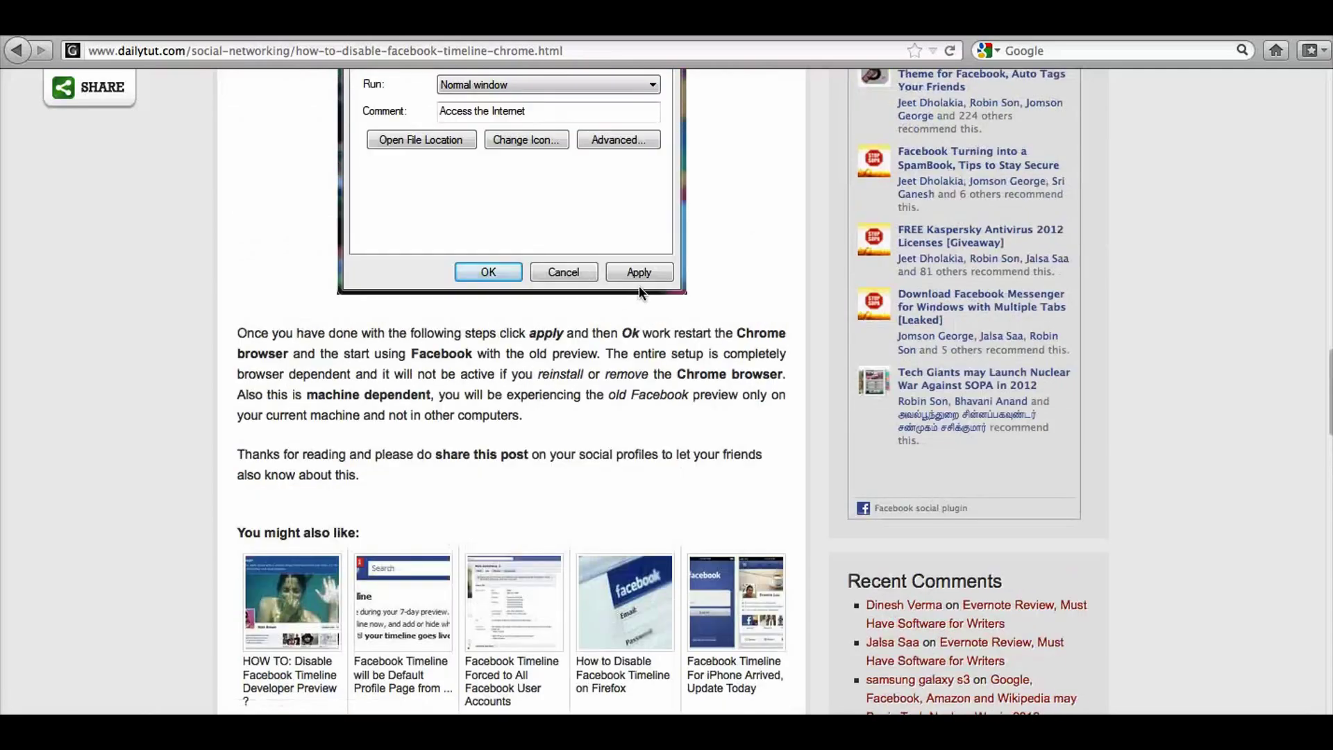
scroll(611, 316, up, 4)
scroll(610, 315, up, 3)
scroll(610, 315, up, 2)
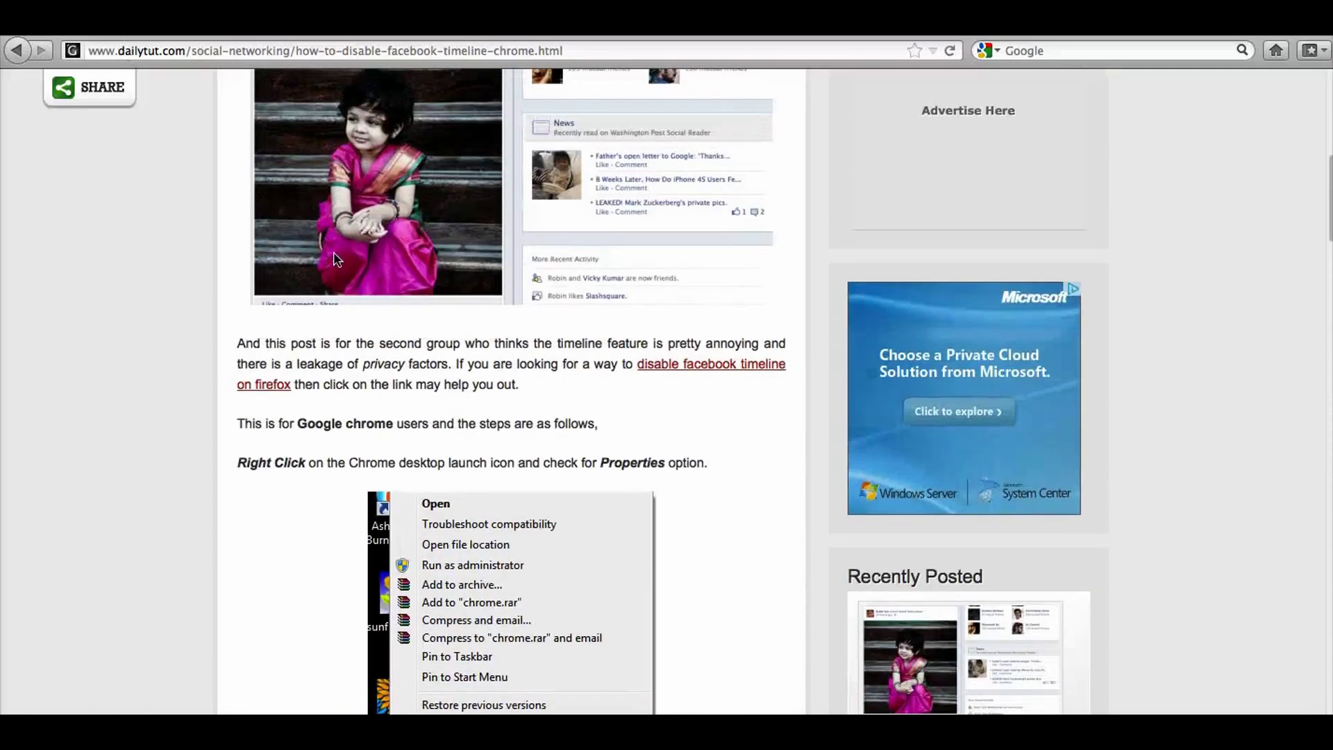
scroll(335, 256, up, 4)
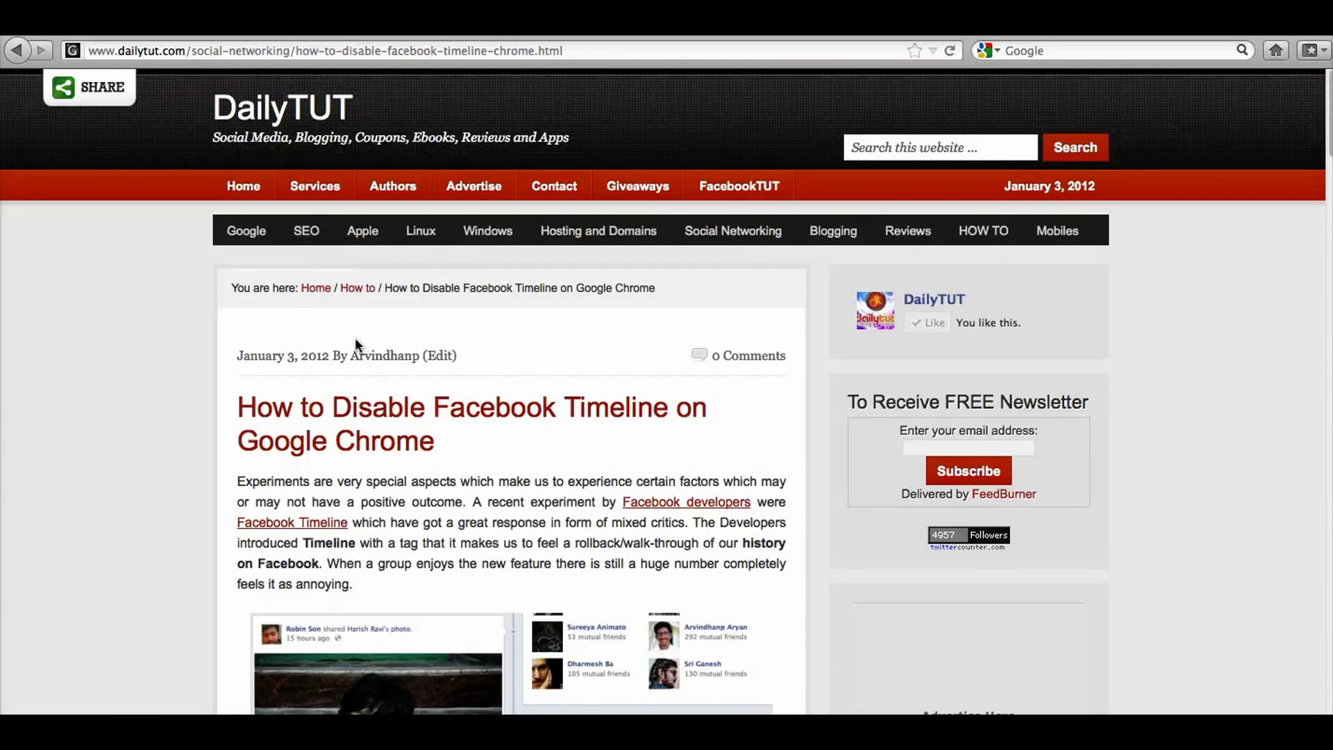
scroll(356, 338, down, 8)
scroll(356, 337, down, 1)
scroll(354, 336, down, 5)
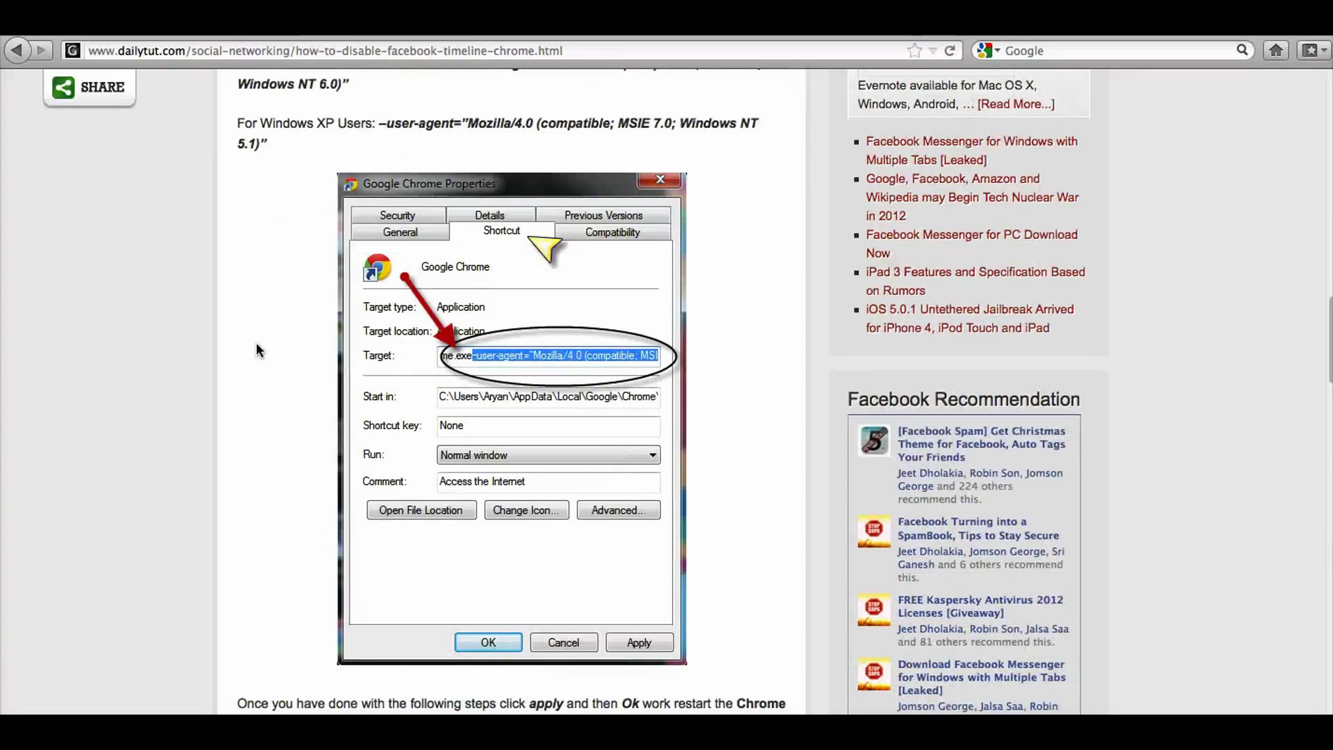
scroll(258, 351, down, 5)
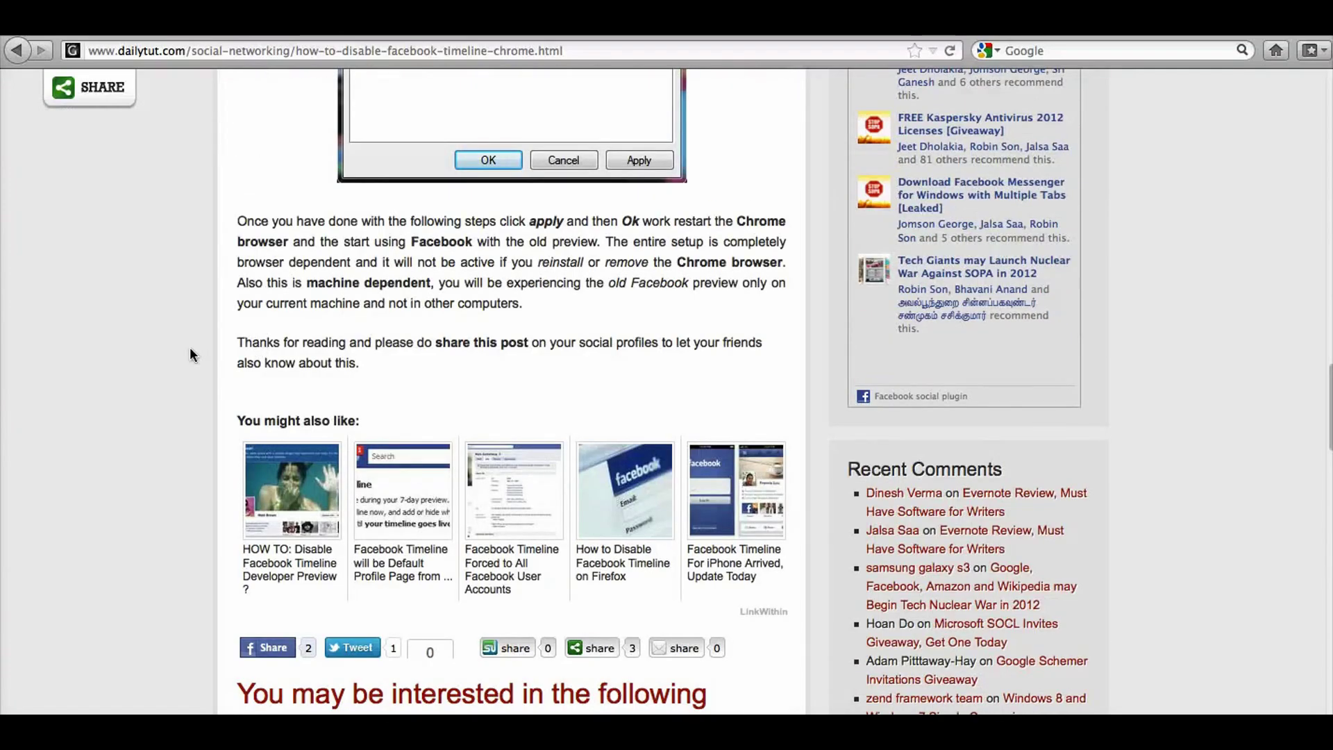